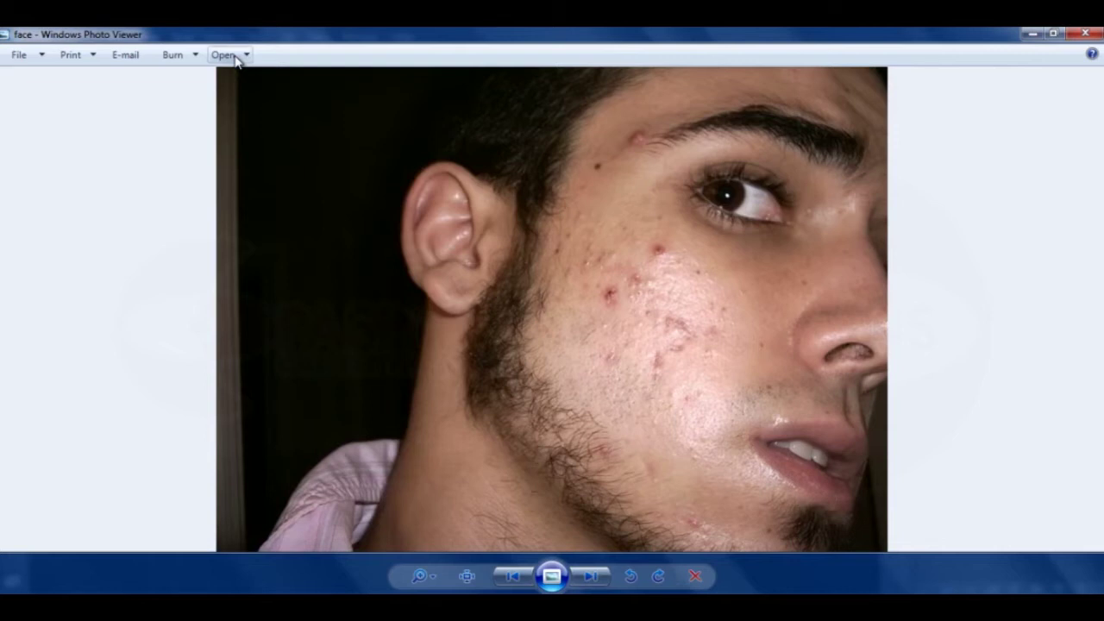
- Open face.jpg from Windows Photo Viewer in Adobe Photoshop CC 2014
left_click(237, 60)
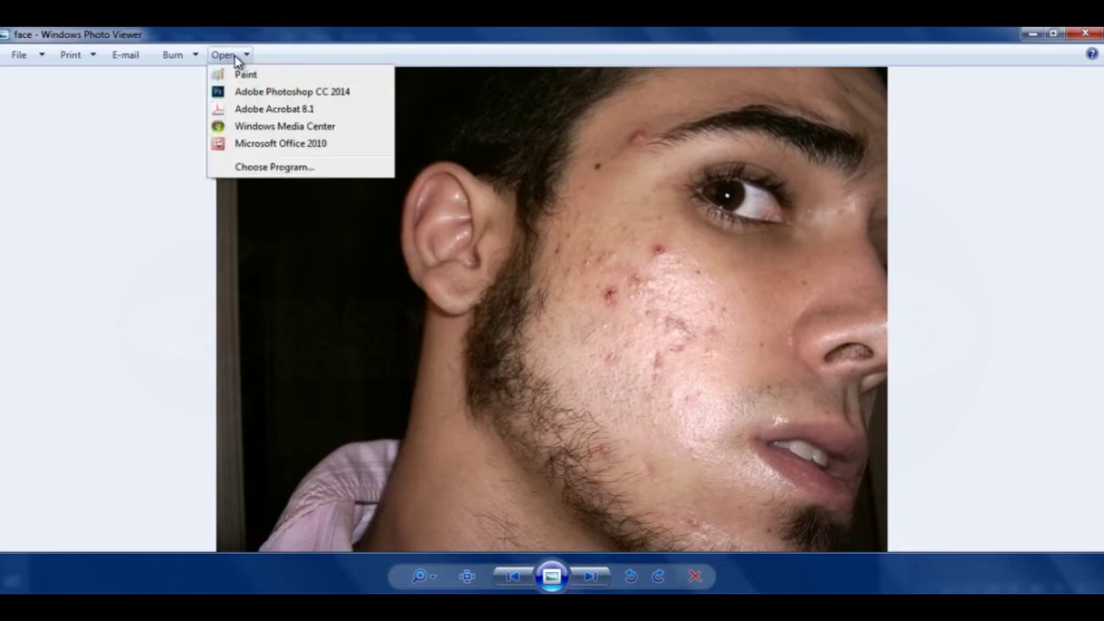
left_click(259, 97)
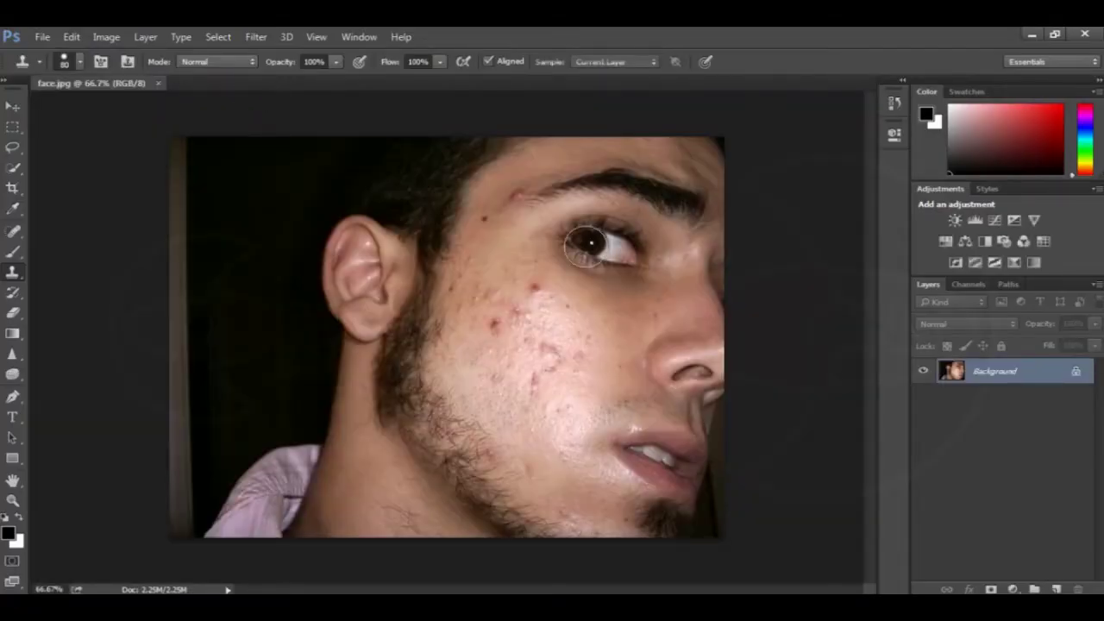
- With the Move tool active, duplicate the Background layer into a Background copy layer
scroll(552, 296, "up", 1)
scroll(550, 291, "down", 1)
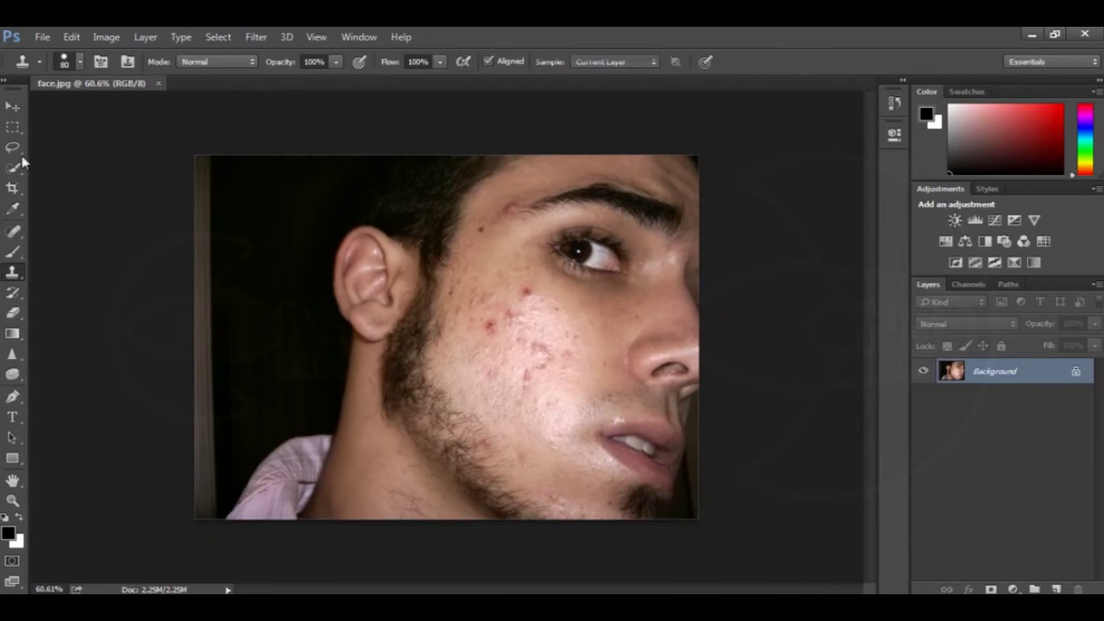
left_click(12, 108)
scroll(515, 336, "up", 1)
scroll(515, 334, "up", 1)
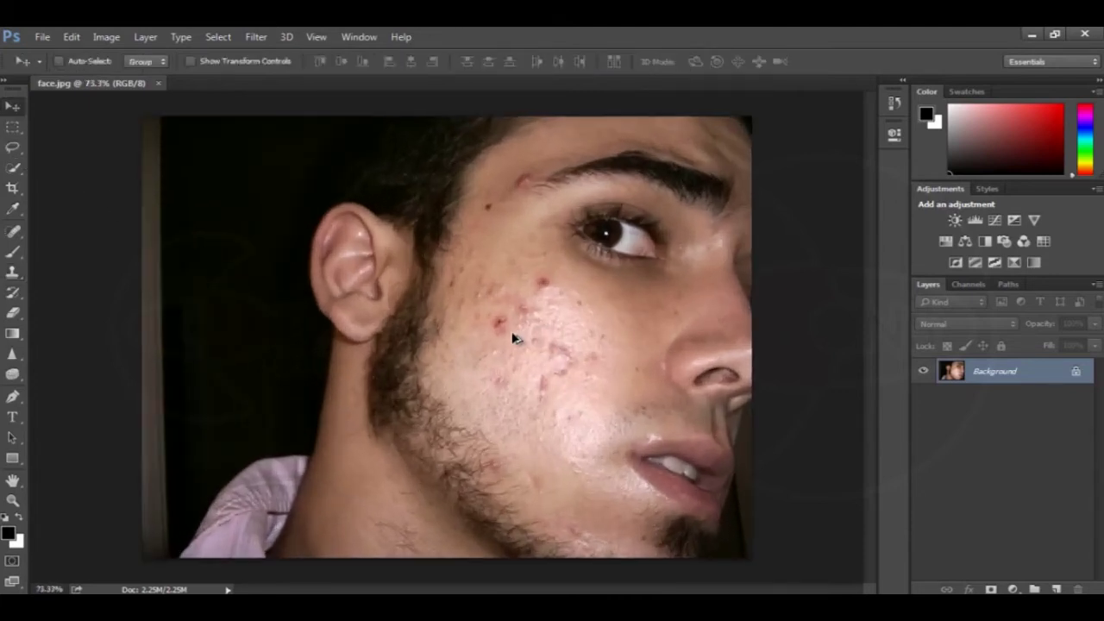
scroll(526, 362, "down", 1)
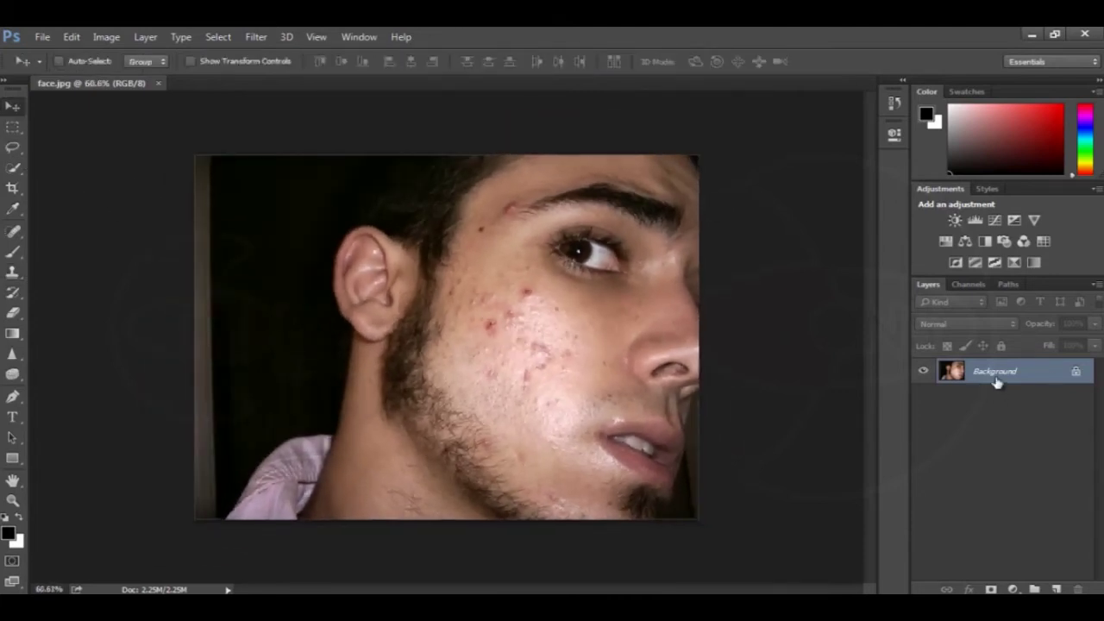
left_click_drag(996, 377, 1059, 587)
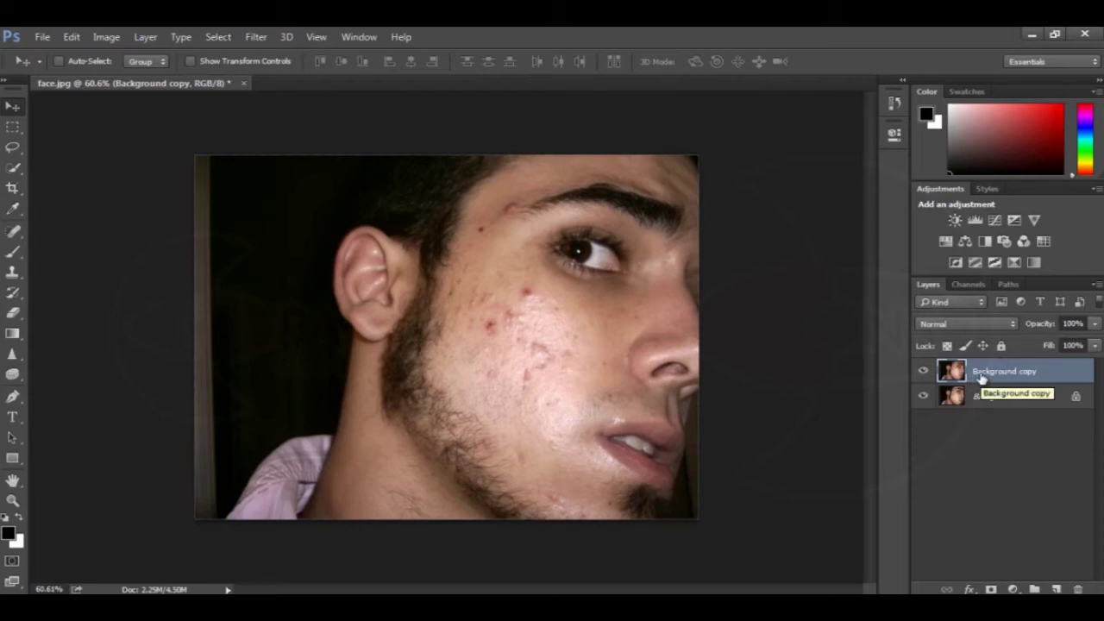
scroll(537, 345, "up", 1)
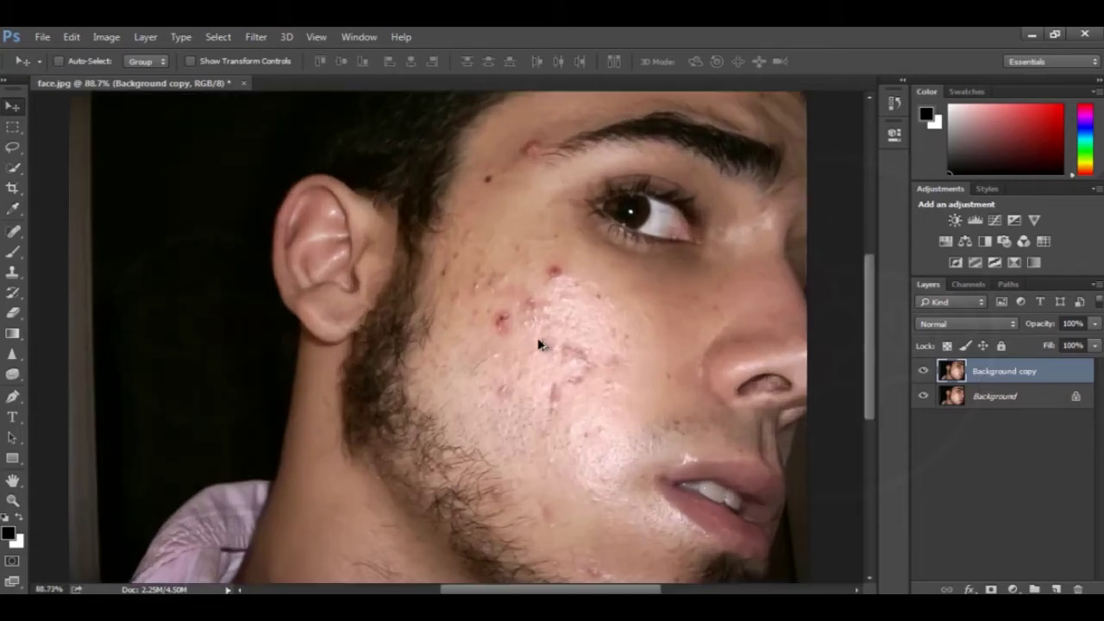
scroll(555, 312, "up", 1)
scroll(554, 312, "up", 2)
scroll(554, 312, "up", 1)
scroll(555, 312, "down", 2)
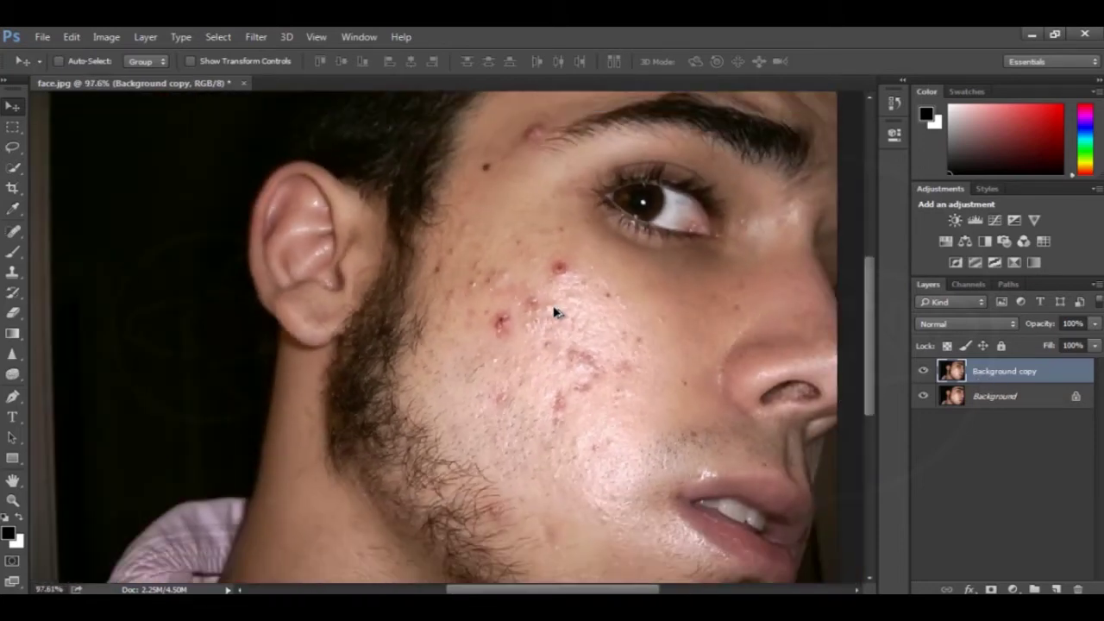
scroll(538, 330, "up", 1)
scroll(474, 470, "down", 1)
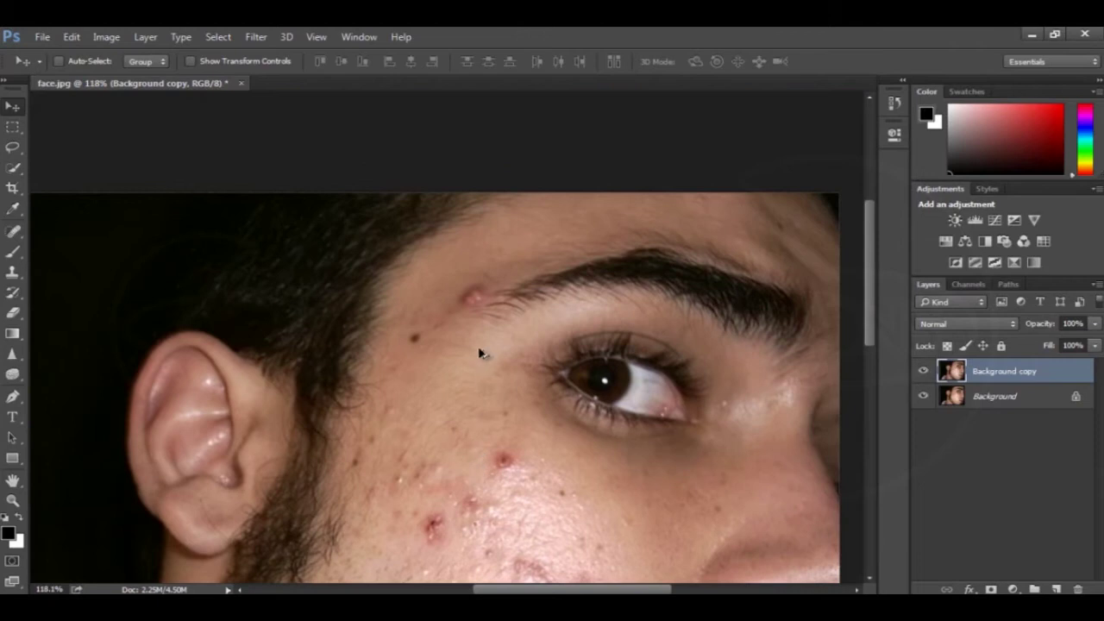
scroll(481, 354, "up", 1)
scroll(481, 355, "up", 1)
scroll(500, 366, "up", 1)
scroll(514, 359, "down", 2)
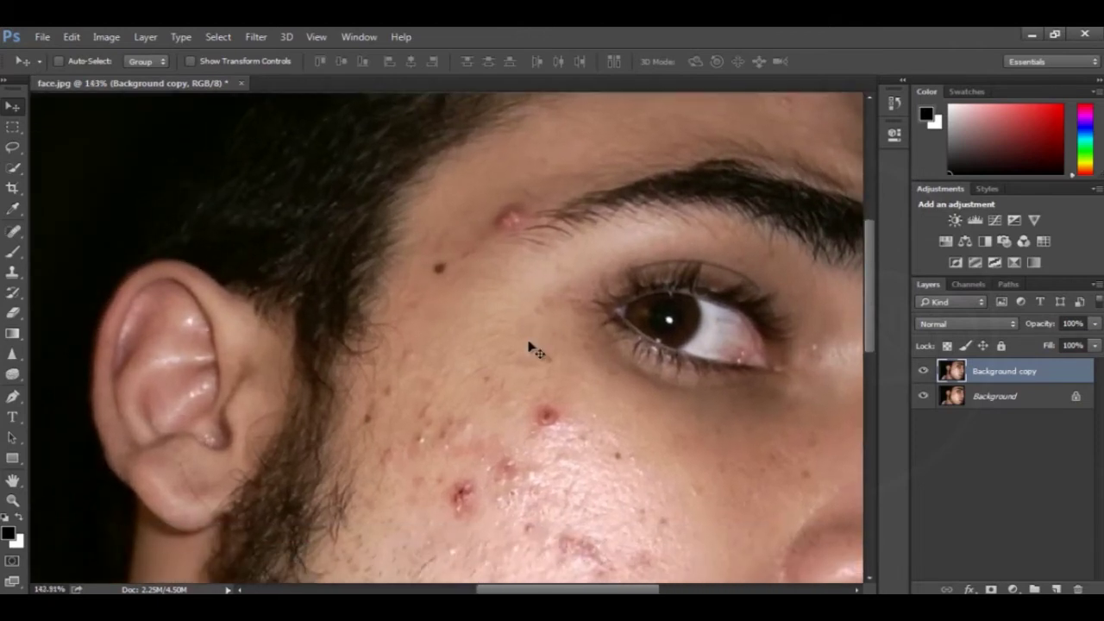
scroll(520, 356, "up", 1)
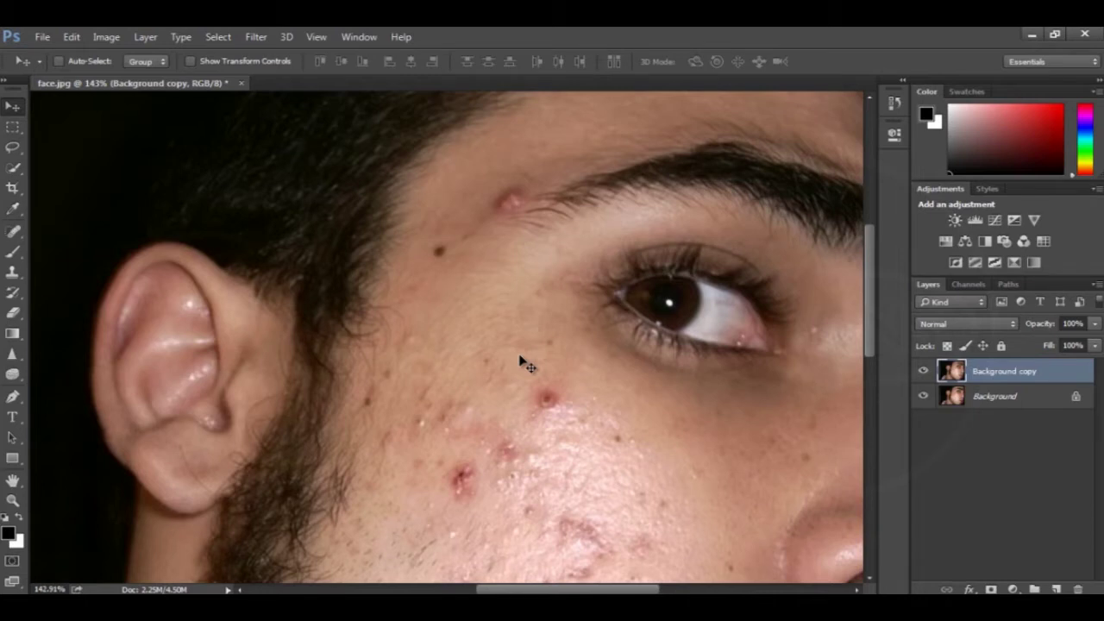
scroll(522, 358, "down", 2)
mouse_move(547, 451)
left_mouse_down()
mouse_move(531, 402)
mouse_move(544, 372)
left_mouse_up()
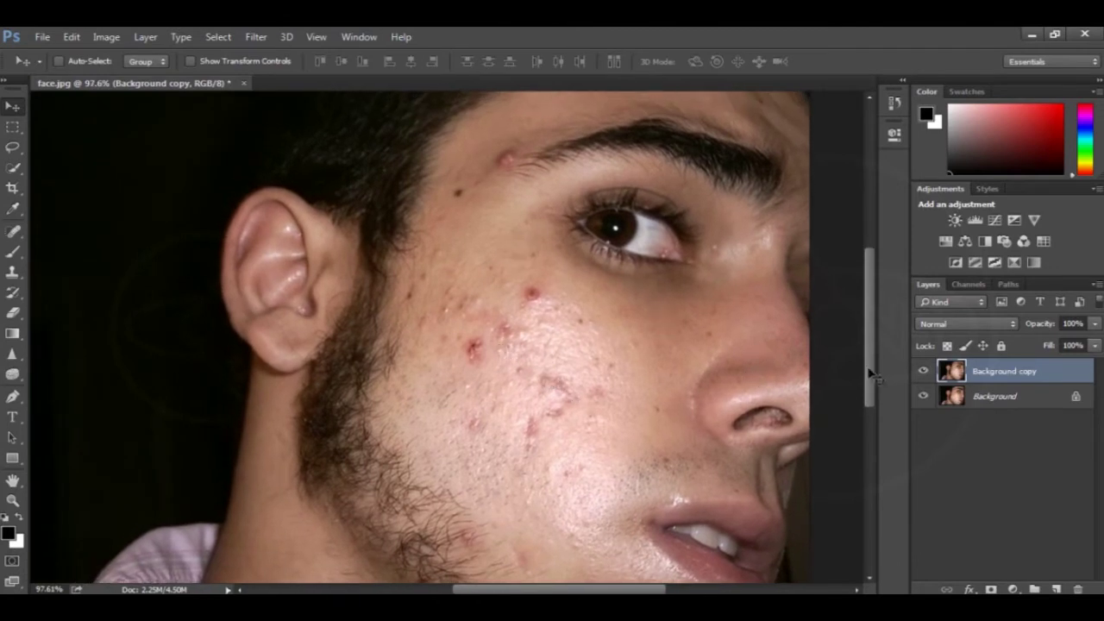
- Select the Spot Healing Brush and reset it to default settings with a 19-pixel size
left_click(13, 231)
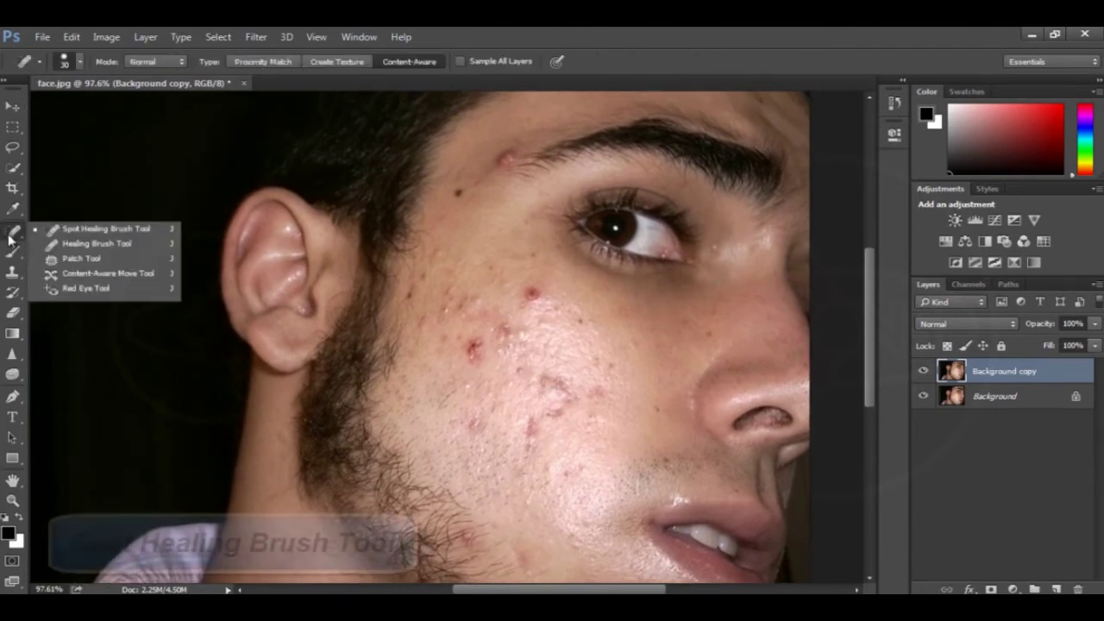
left_click(108, 231)
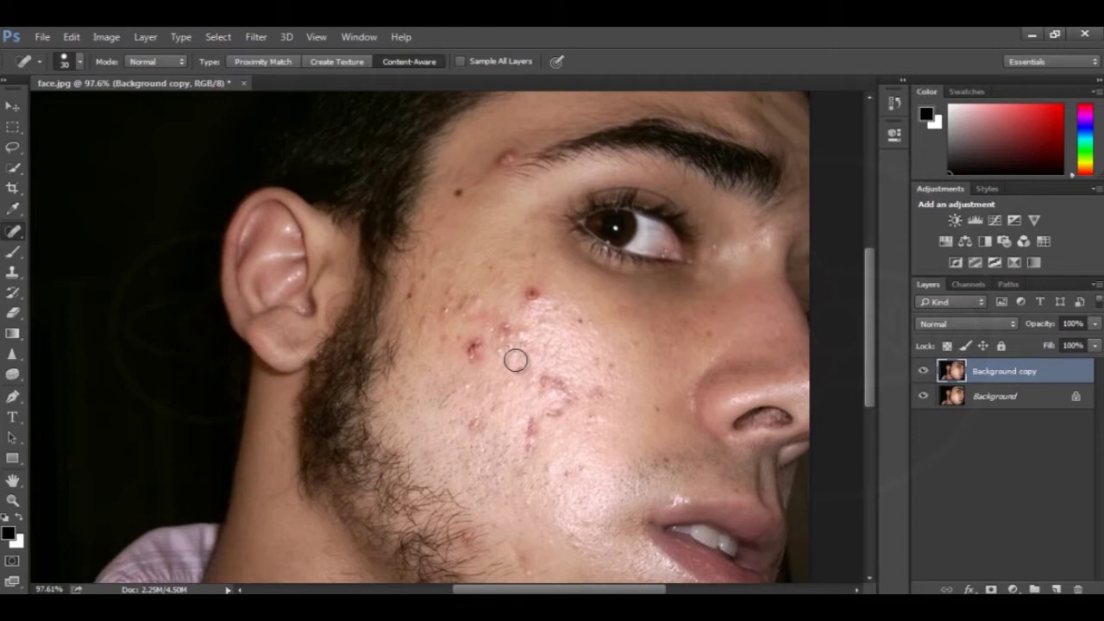
scroll(505, 184, "up", 3)
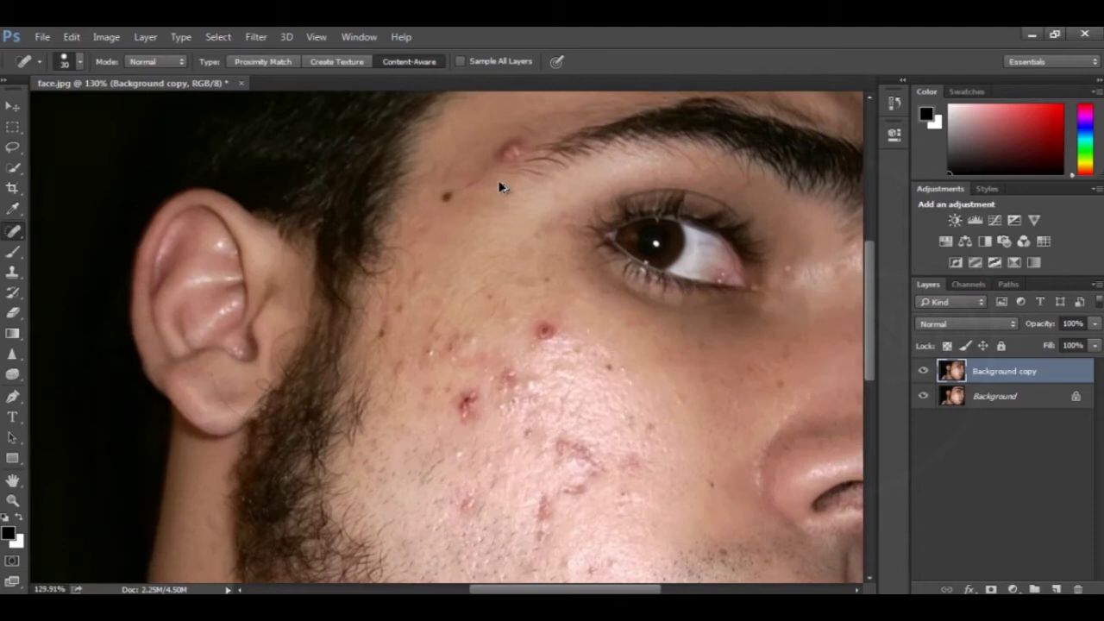
scroll(506, 185, "up", 3)
left_click_drag(502, 223, 426, 323)
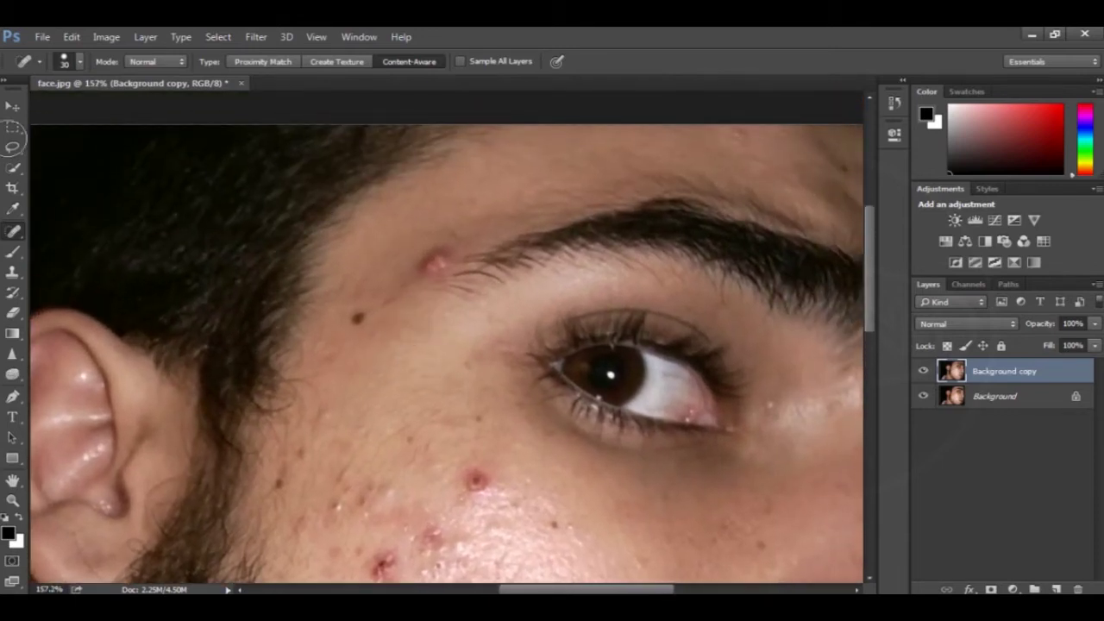
right_click(39, 58)
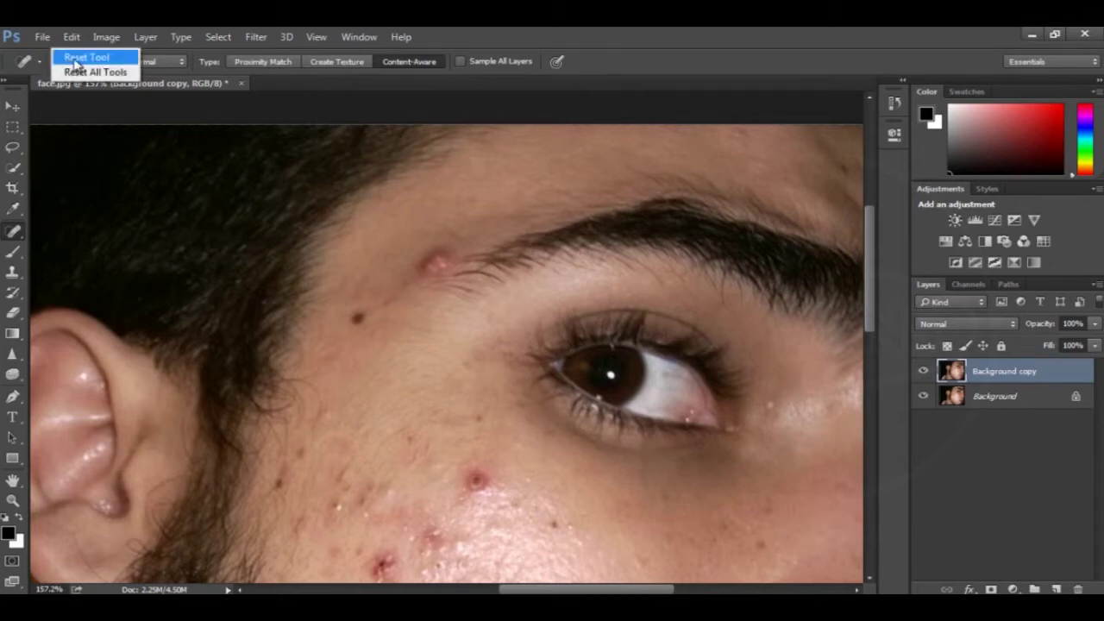
left_click(77, 58)
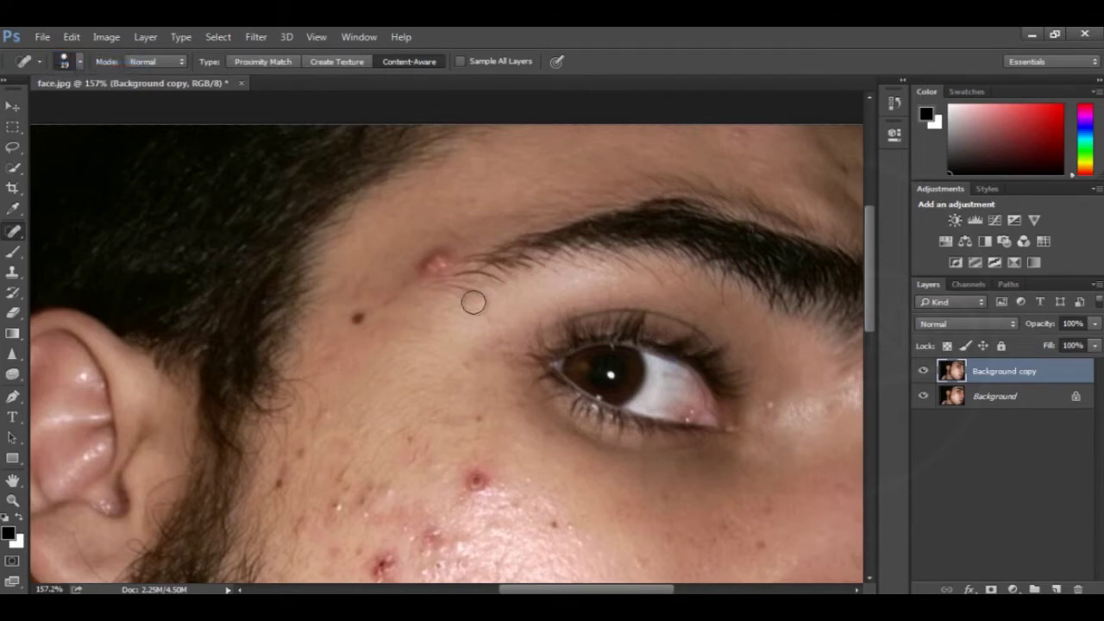
scroll(431, 278, "up", 1)
scroll(433, 274, "up", 1)
- Heal the forehead pimple and dark mole, enlarging the healing brush to 40
left_click(436, 269)
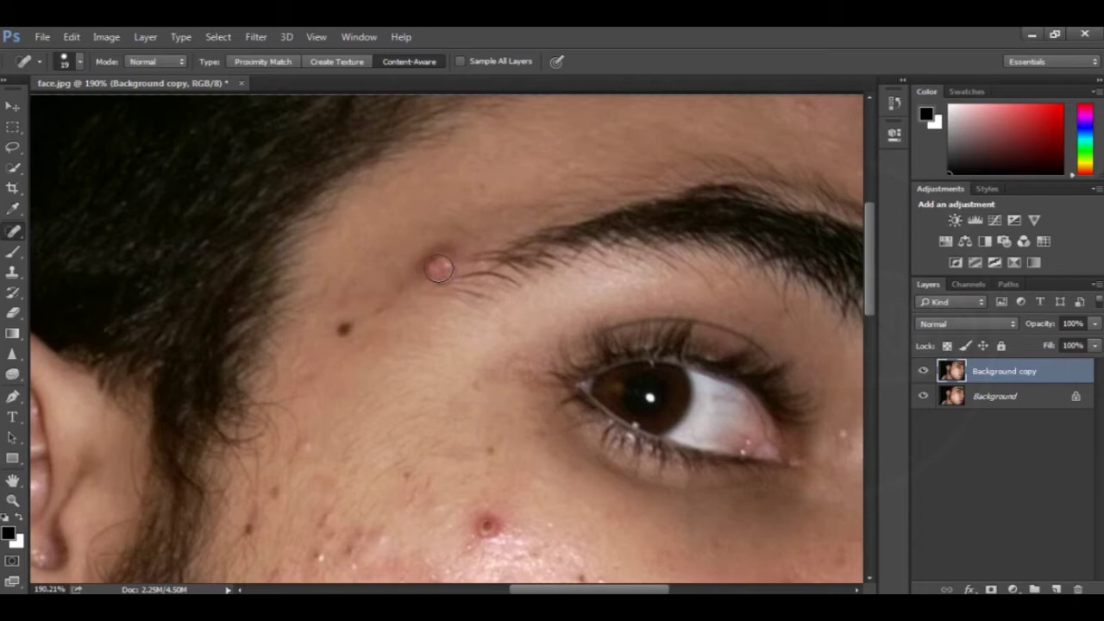
key("bracketright")
key("bracketright")
key("bracketright")
key("bracketright")
key("bracketright")
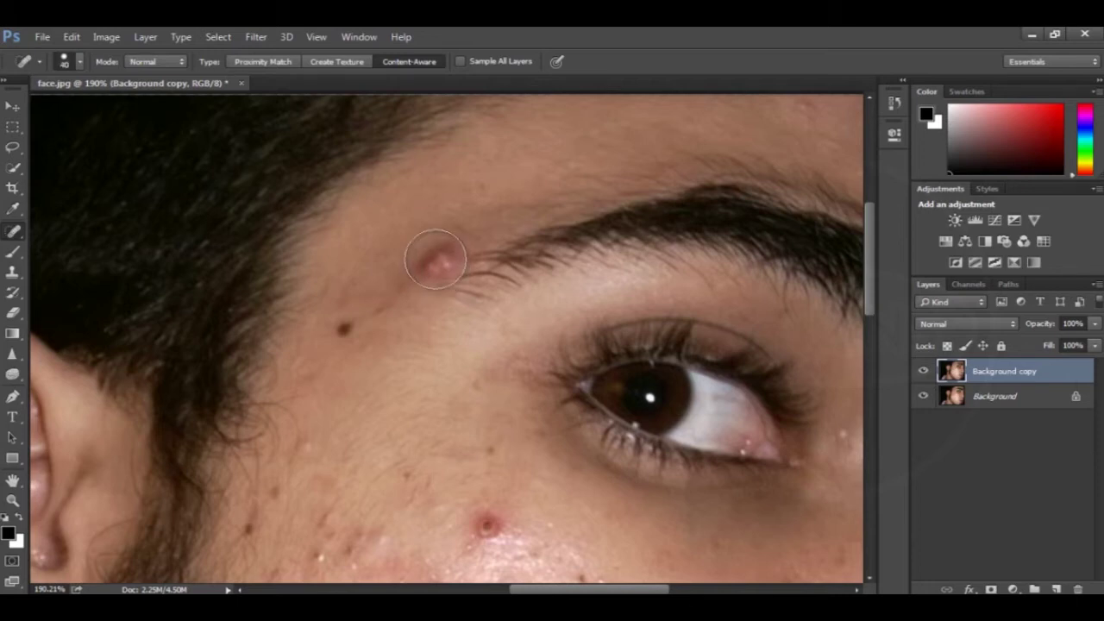
left_click(435, 258)
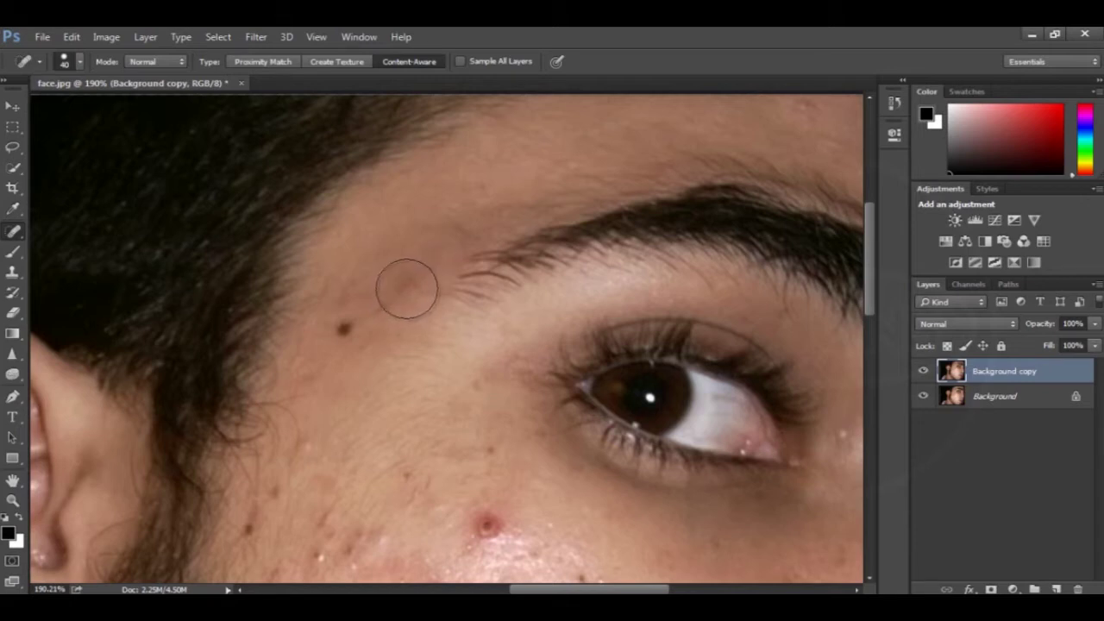
left_click(349, 329)
- Heal the pimples below the eye and the spots across the cheek
mouse_move(406, 429)
left_mouse_down()
mouse_move(351, 350)
mouse_move(343, 255)
left_mouse_up()
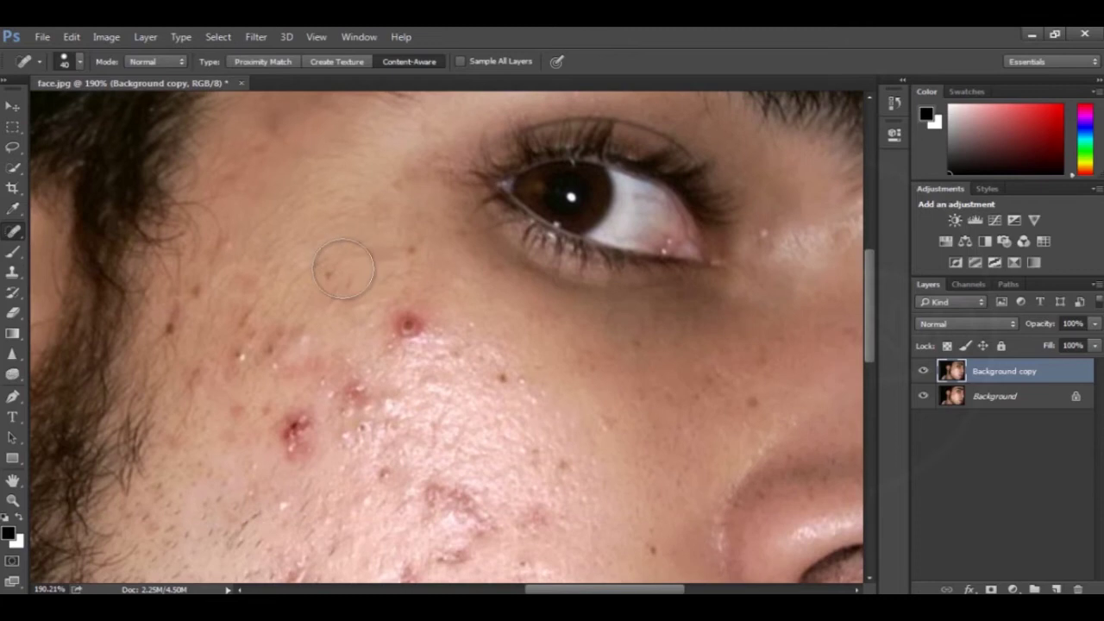
left_click(409, 326)
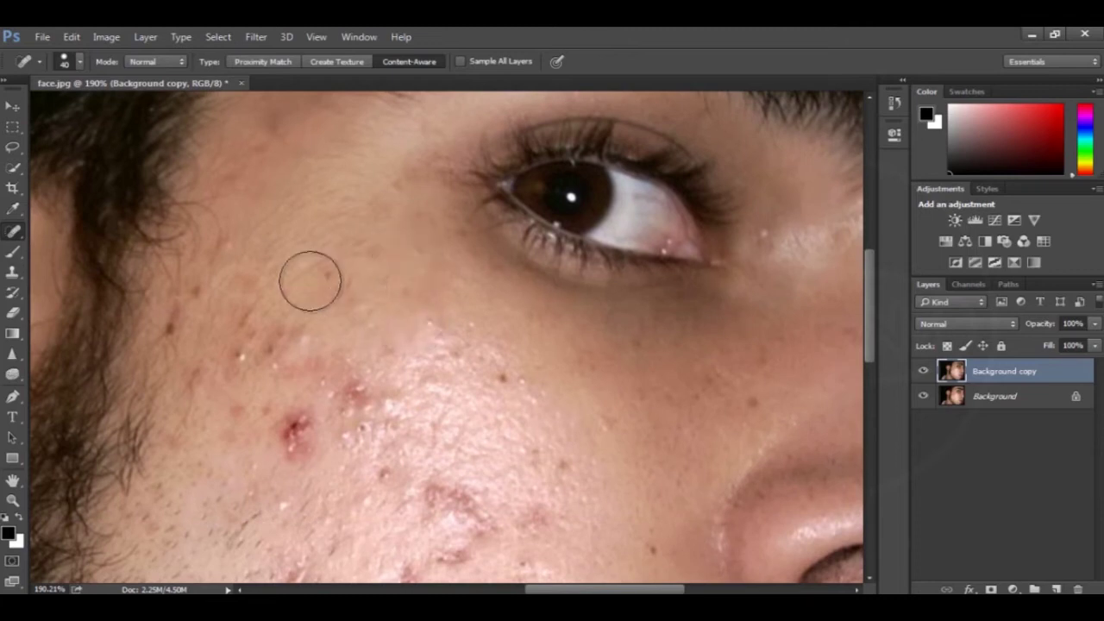
left_click(363, 392)
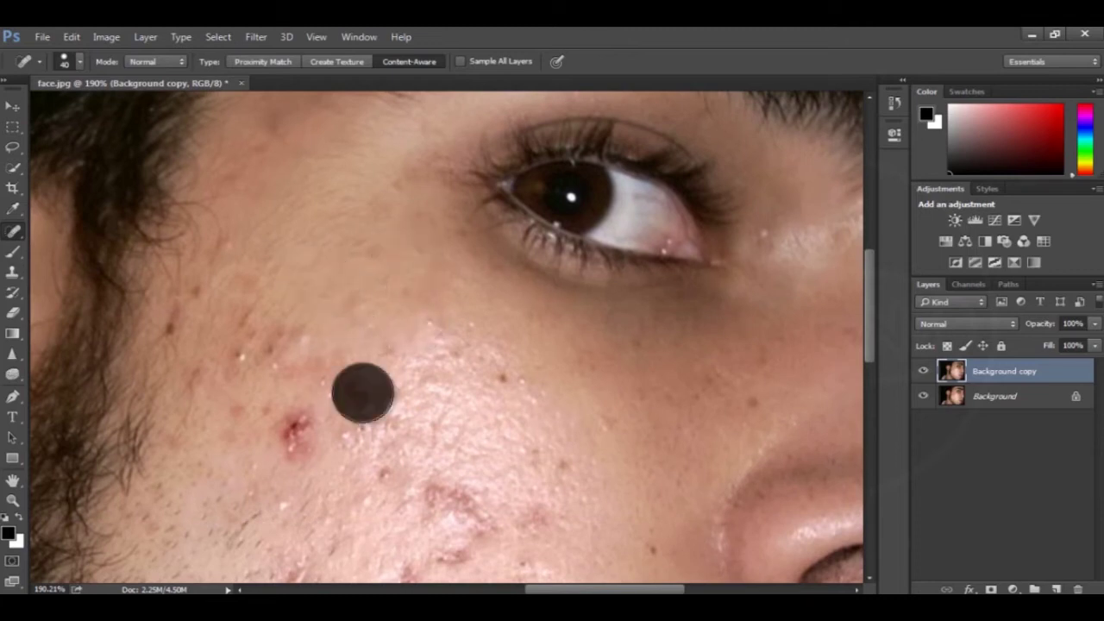
left_click(300, 436)
left_click(322, 374)
left_click(365, 437)
left_click(394, 468)
left_click(438, 492)
- Heal the dark spot cluster, red spots and remaining blemishes on the mid cheek
left_click_drag(333, 423, 449, 328)
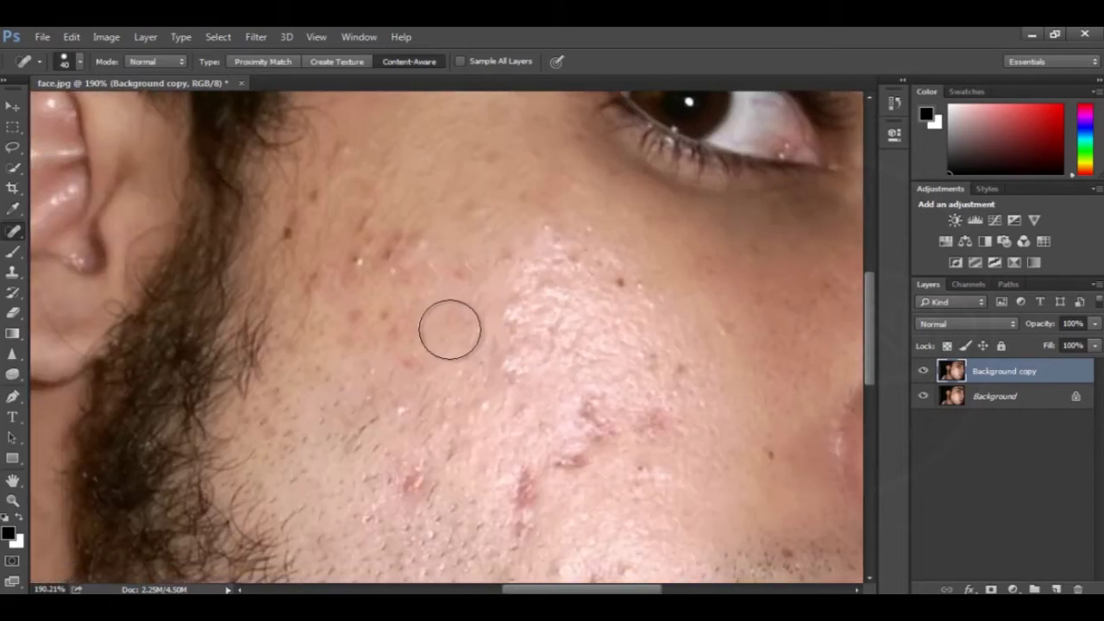
left_click(354, 265)
left_click_drag(296, 237, 332, 272)
left_click(397, 345)
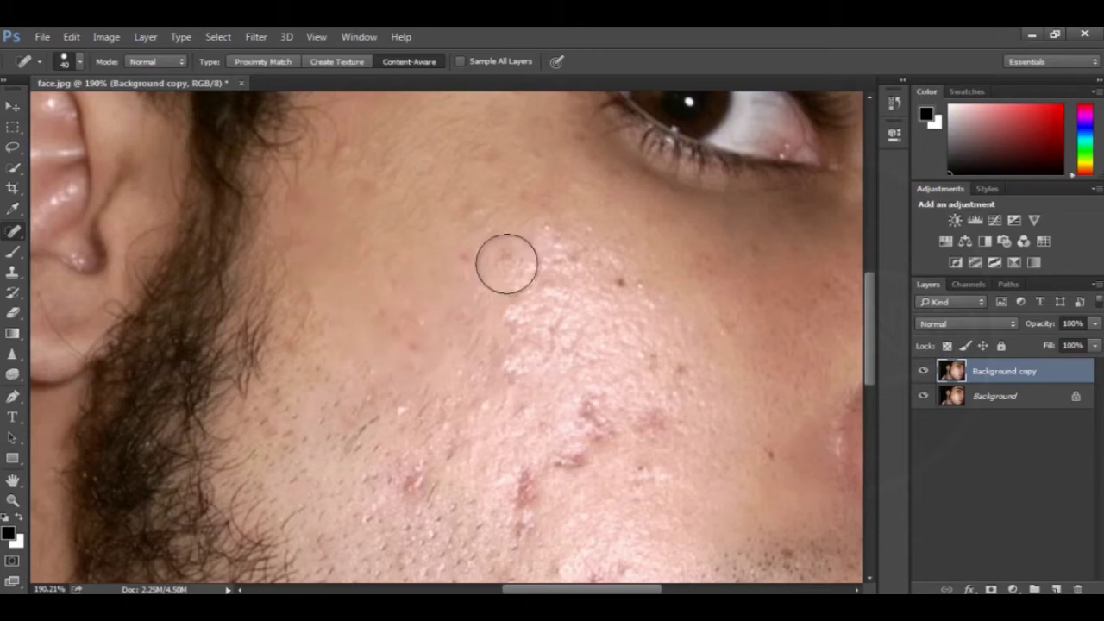
left_click(492, 251)
left_click(593, 281)
left_click_drag(584, 353, 476, 258)
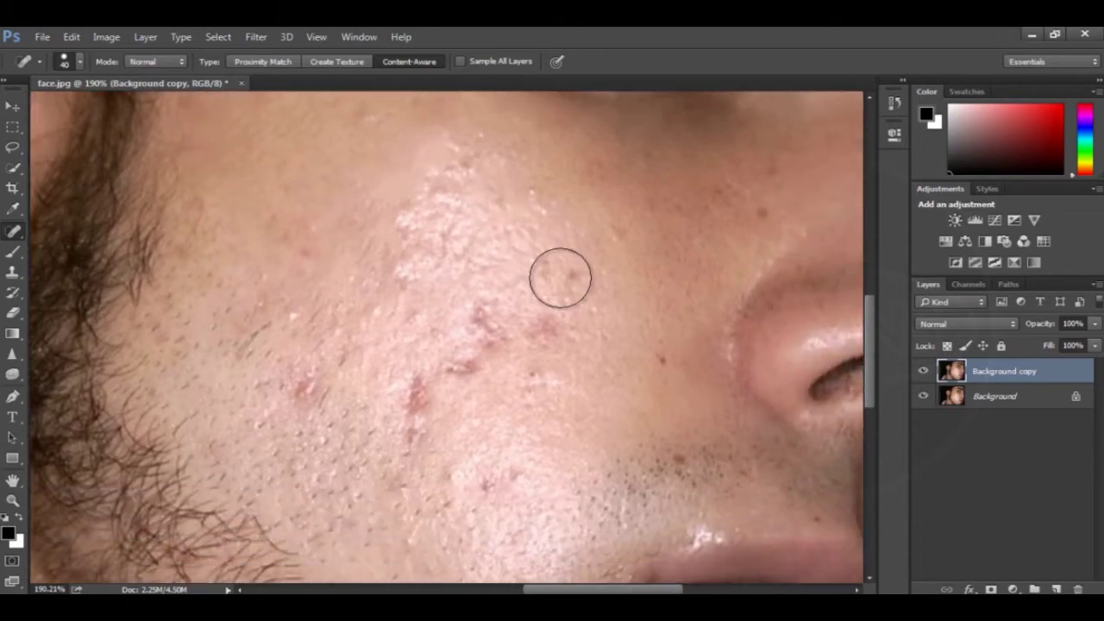
- Shrink the brush to 25 and heal the blemishes beside the nose and acne patch
key("bracketleft")
key("bracketleft")
key("bracketleft")
left_click(763, 216)
left_click(765, 178)
left_click_drag(488, 345, 509, 338)
left_click(665, 363)
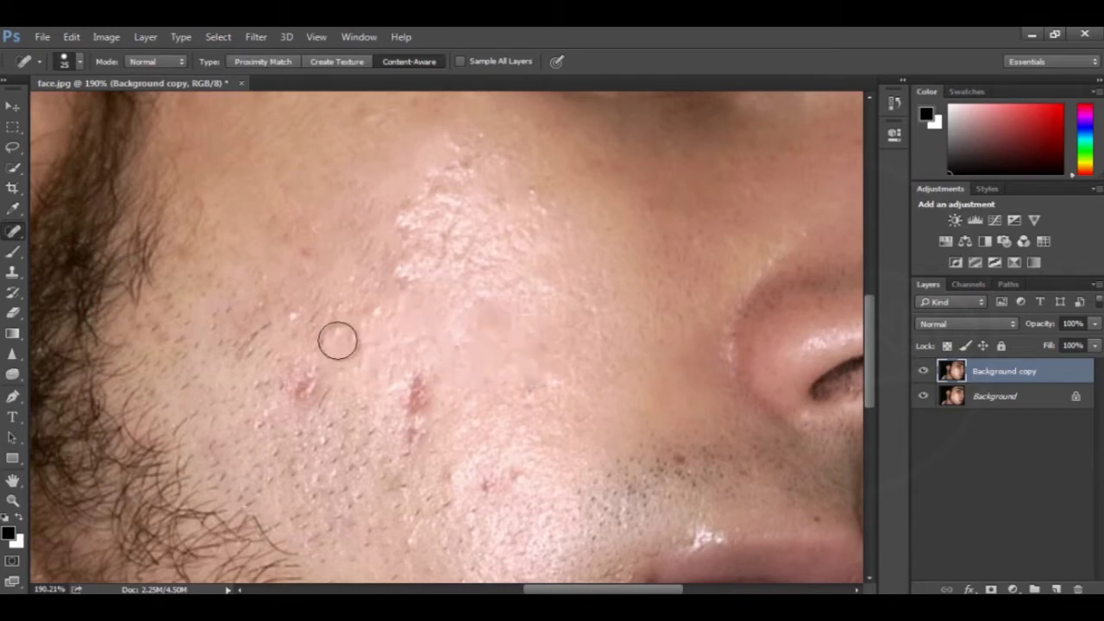
mouse_move(416, 386)
left_mouse_down()
mouse_move(416, 402)
mouse_move(368, 264)
left_mouse_up()
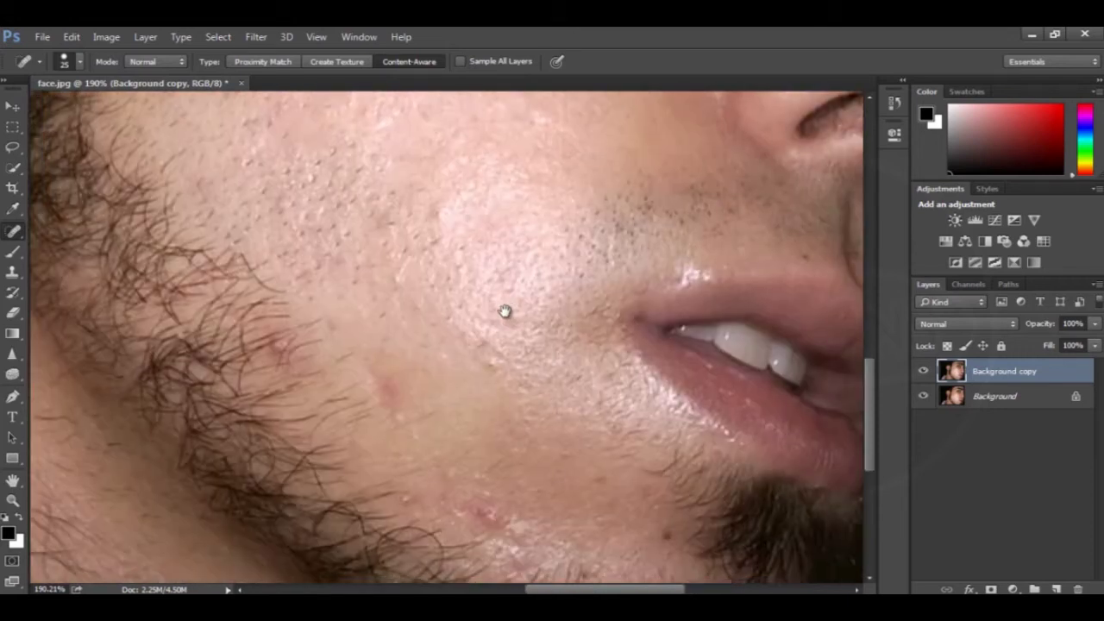
- Heal the spots on the lower cheek near the lips and the blemish by the chin
left_click_drag(546, 432, 667, 409)
left_click(451, 500)
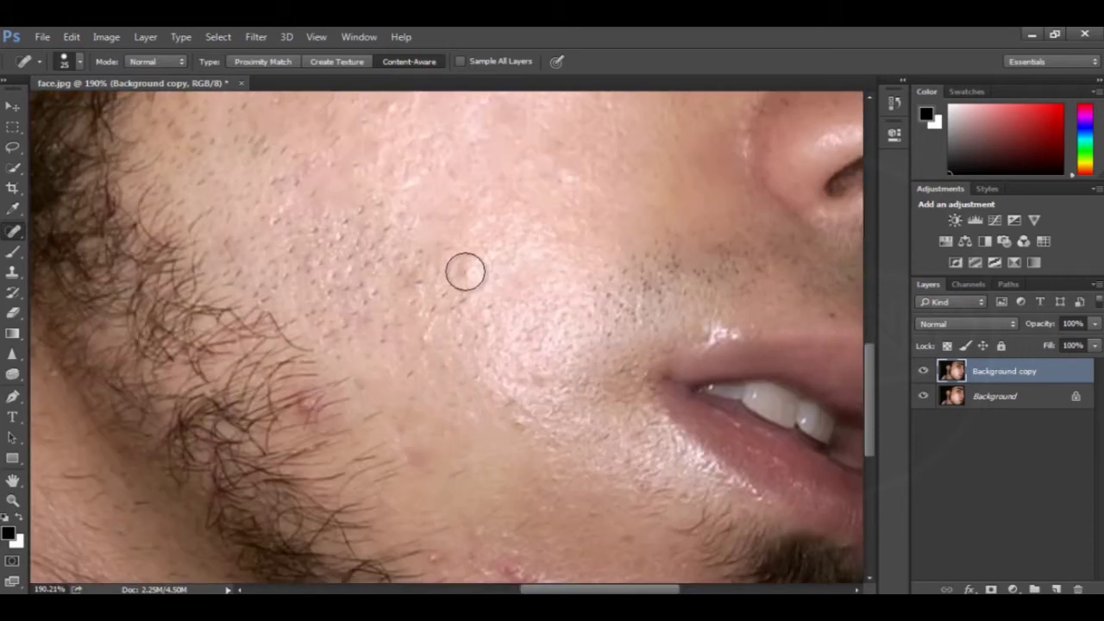
left_click_drag(463, 271, 500, 441)
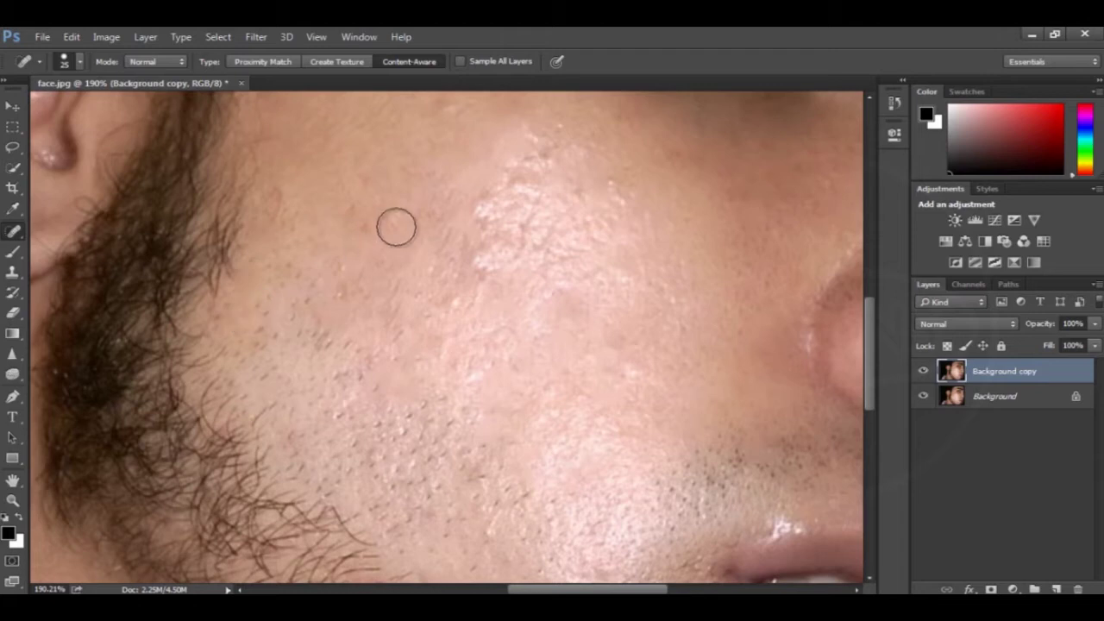
left_click_drag(496, 414, 405, 250)
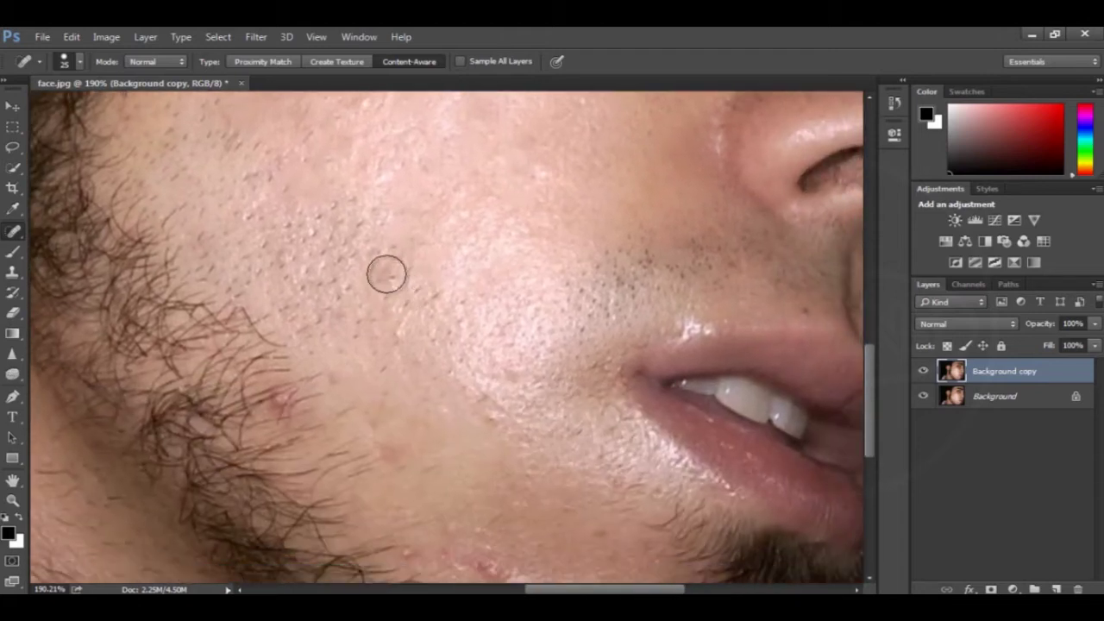
left_click(405, 334)
left_click(279, 405)
left_click(366, 416)
left_click_drag(440, 495, 394, 389)
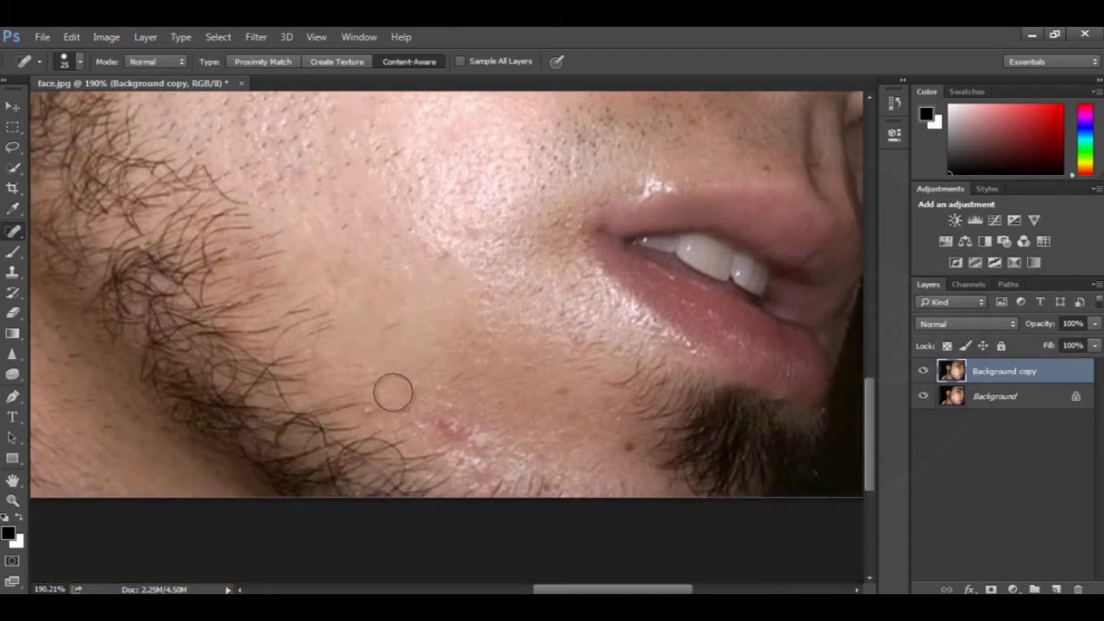
left_click(487, 362)
- Heal three spots on the cheek beside the mouth
scroll(619, 447, "up", 1)
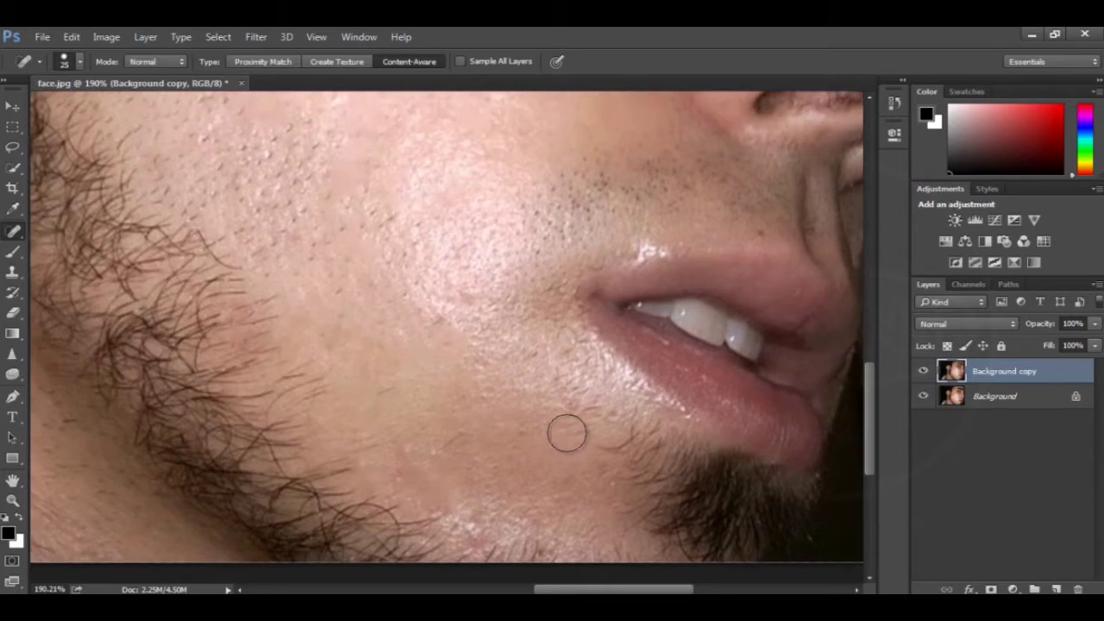
scroll(567, 434, "up", 1)
left_click_drag(518, 309, 668, 405)
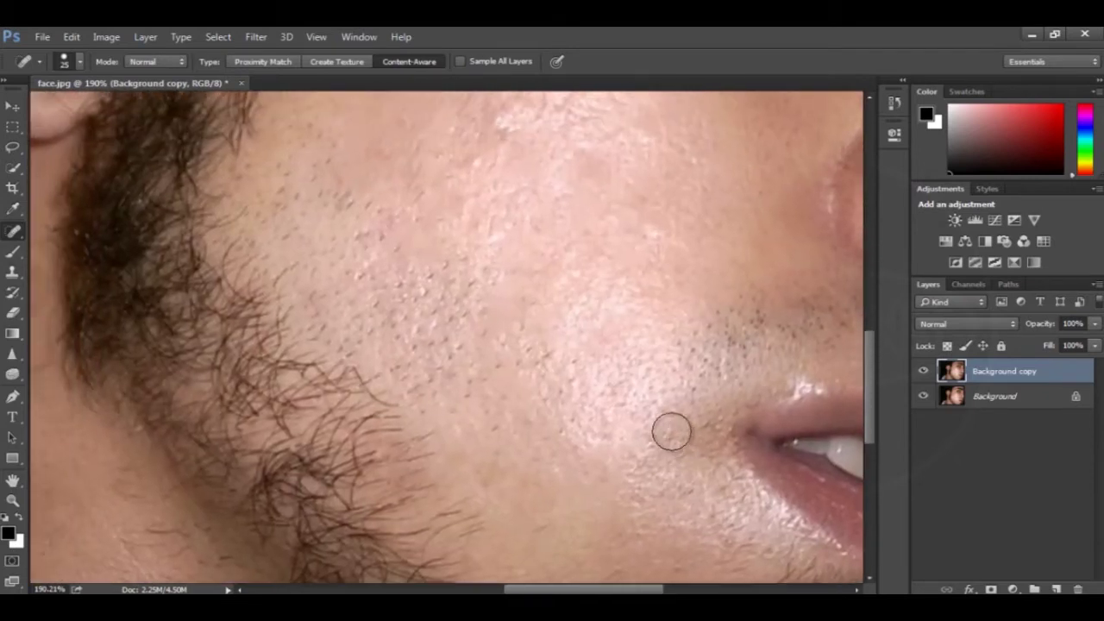
left_click(546, 353)
left_click(552, 399)
left_click(527, 329)
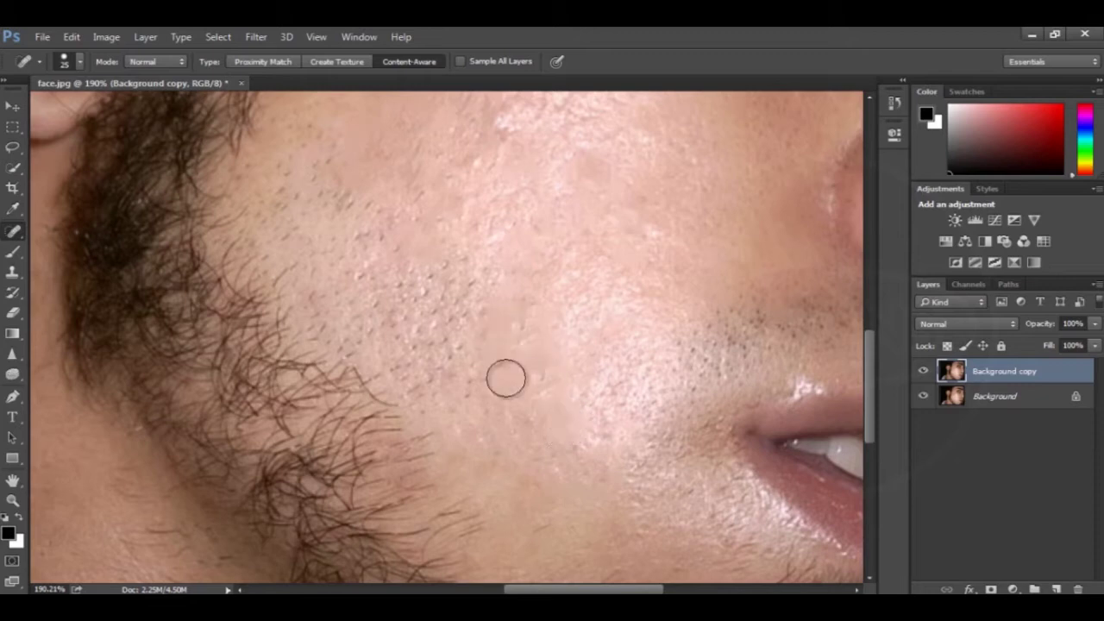
scroll(500, 397, "up", 2)
scroll(431, 362, "up", 1)
- Heal three blemishes on the upper cheek
left_click(372, 170)
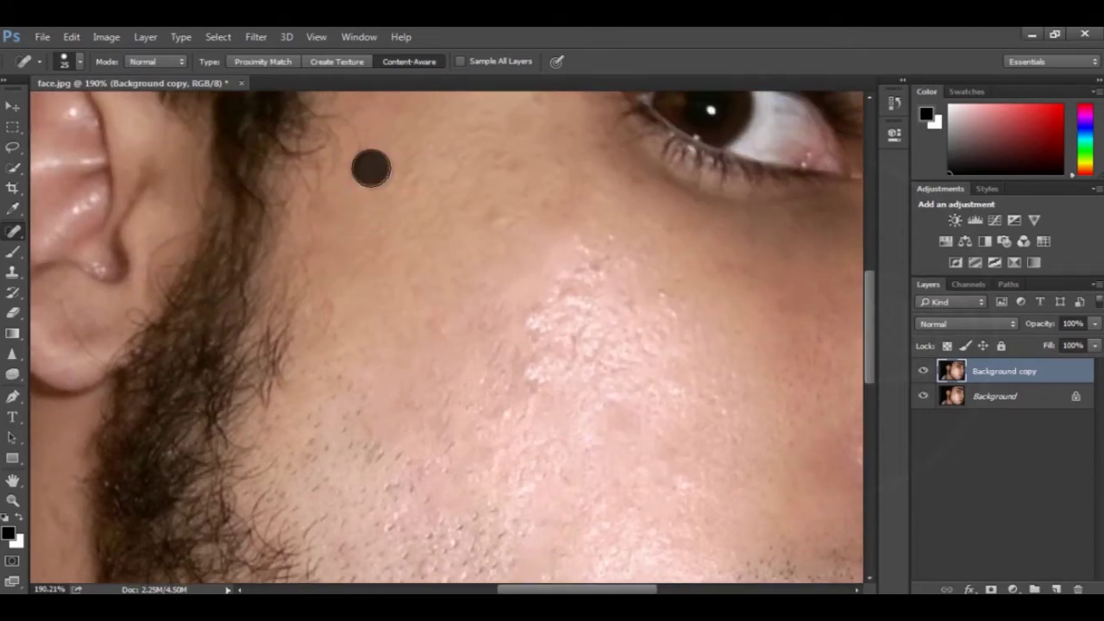
scroll(419, 246, "down", 1)
scroll(449, 250, "right", 5)
left_click(312, 186)
scroll(358, 198, "down", 1)
scroll(354, 203, "right", 2)
left_click(325, 202)
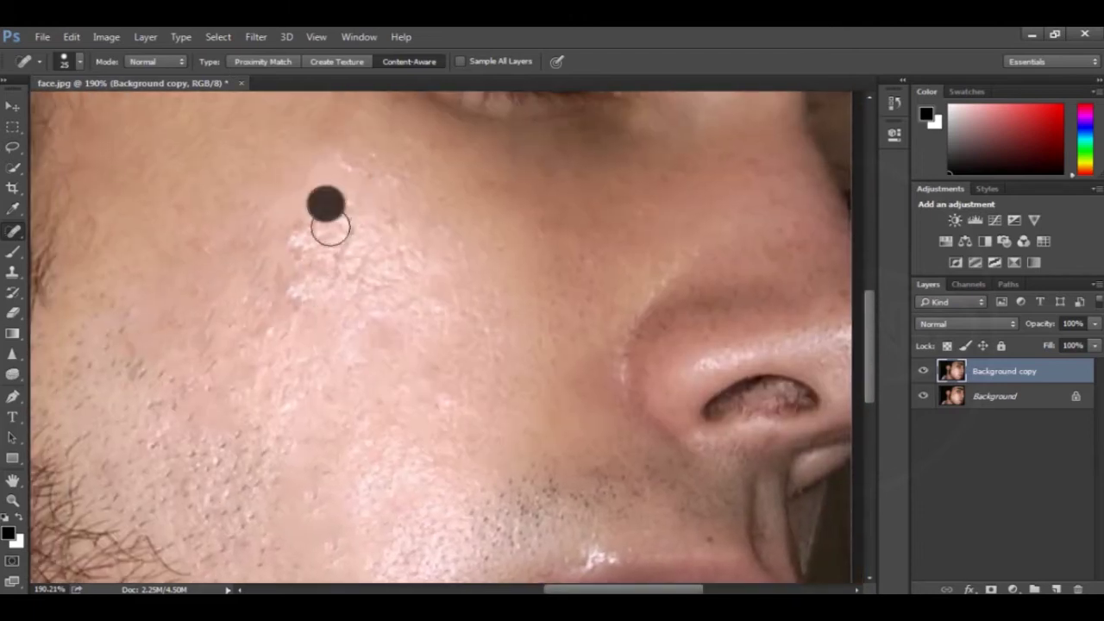
- Heal a small forehead spot and spots on the cheek and side of the nose
scroll(526, 301, "down", 3)
scroll(481, 328, "down", 2)
scroll(520, 402, "up", 1)
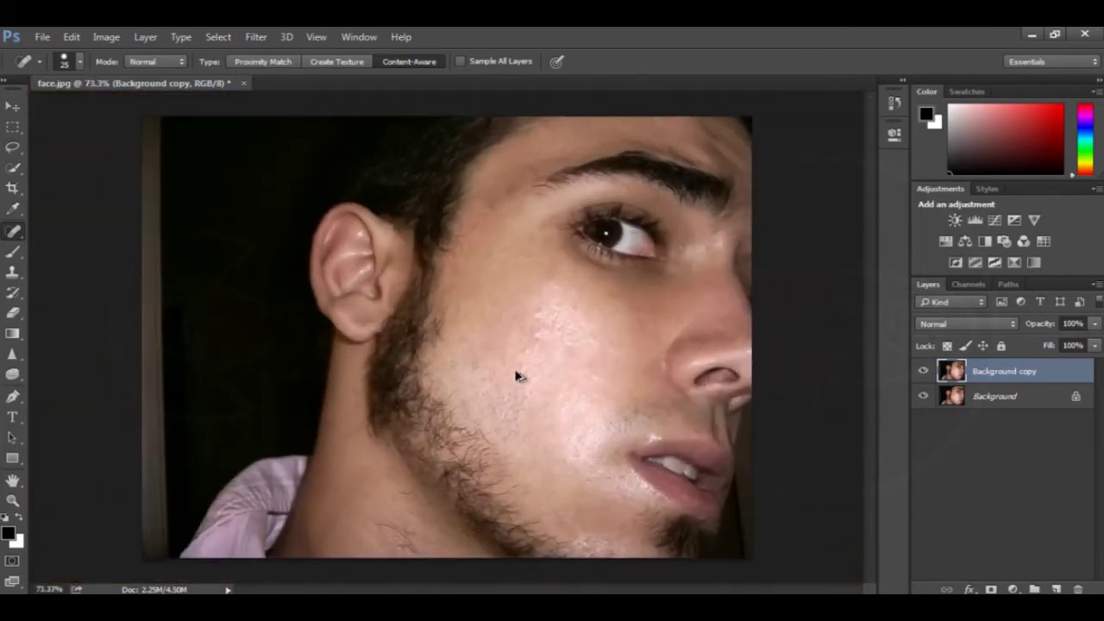
scroll(518, 375, "up", 3)
left_click(485, 274)
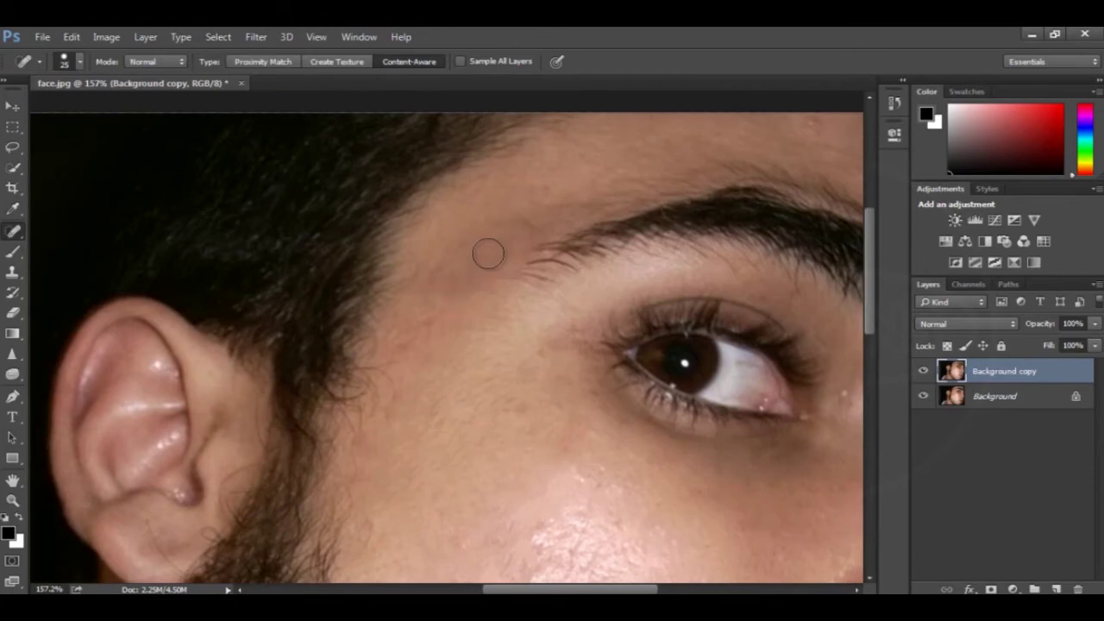
left_click_drag(521, 460, 461, 278)
left_click(535, 293)
left_click_drag(564, 330, 337, 285)
left_click(645, 249)
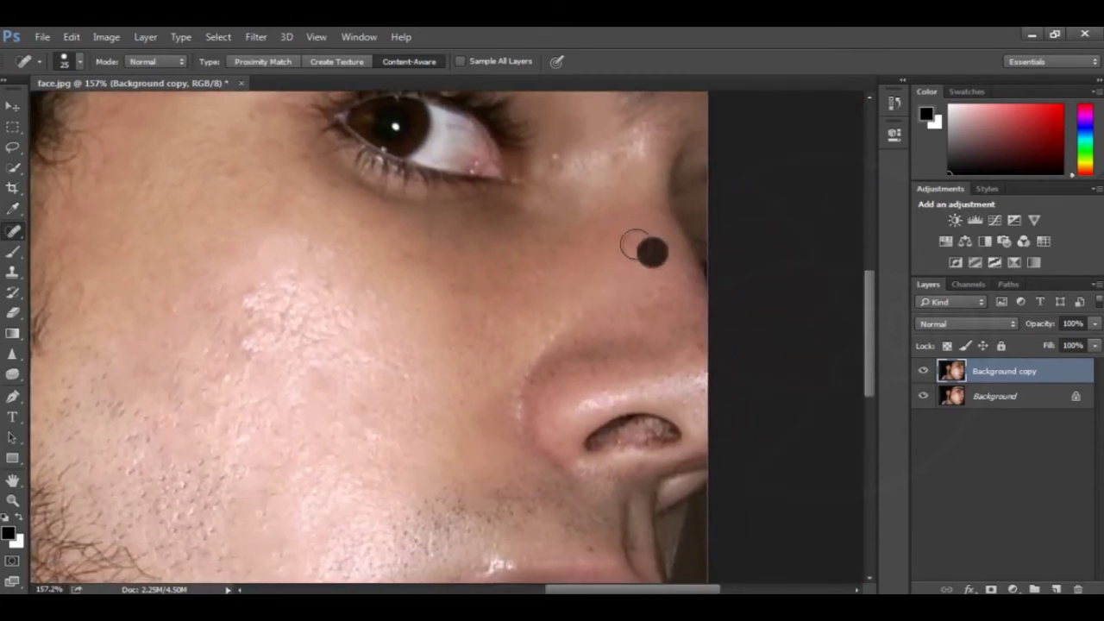
scroll(456, 332, "down", 2)
scroll(517, 362, "down", 2)
left_click(532, 326)
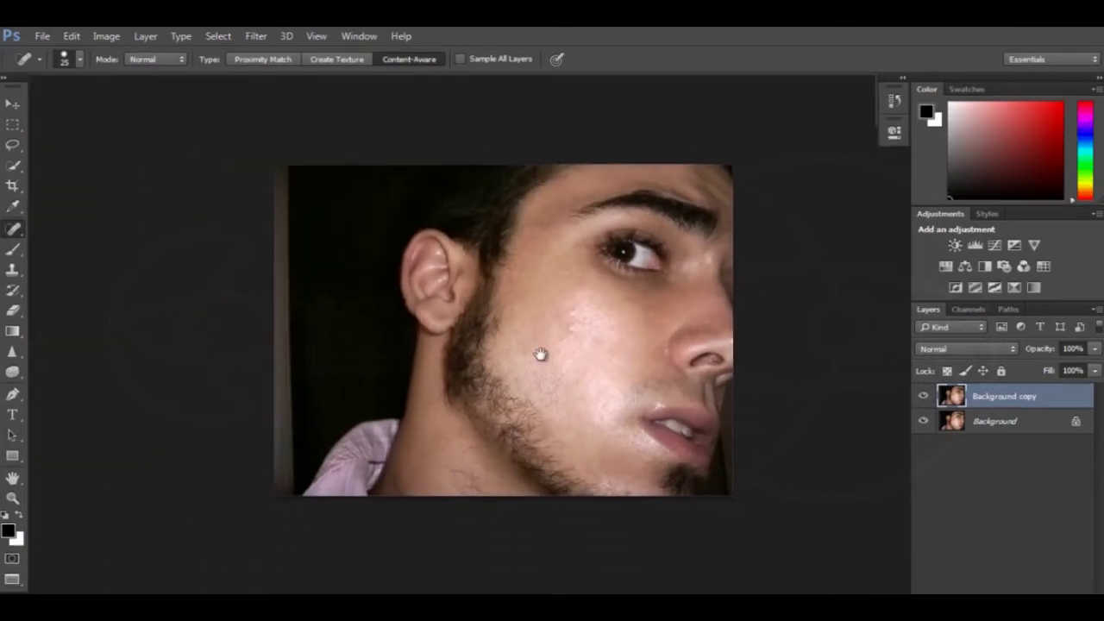
left_click_drag(540, 355, 521, 373)
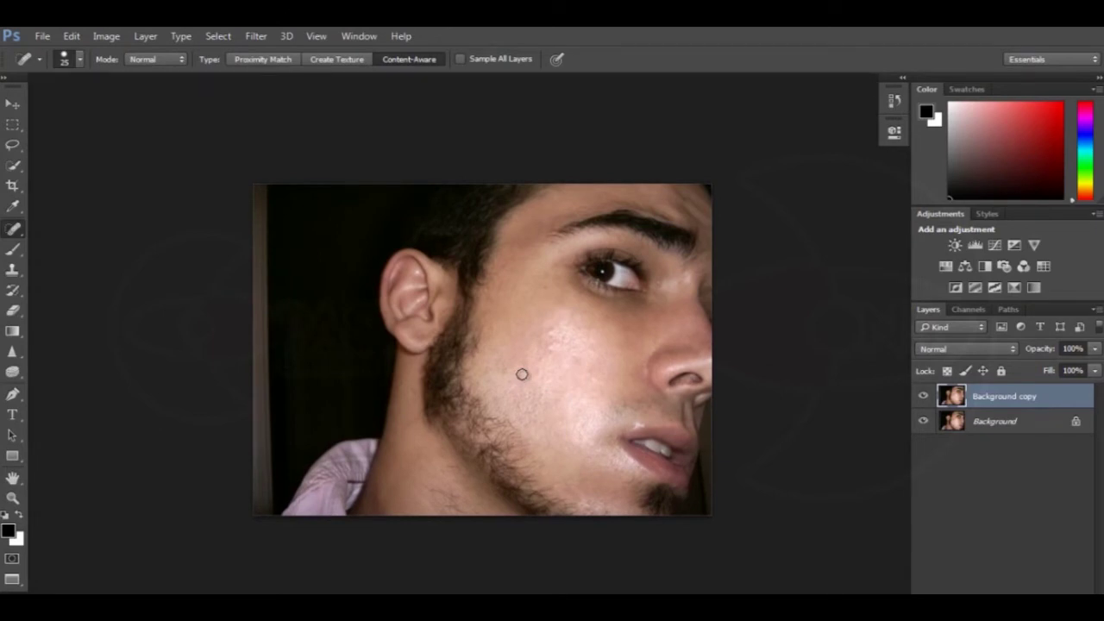
key("ctrl+plus")
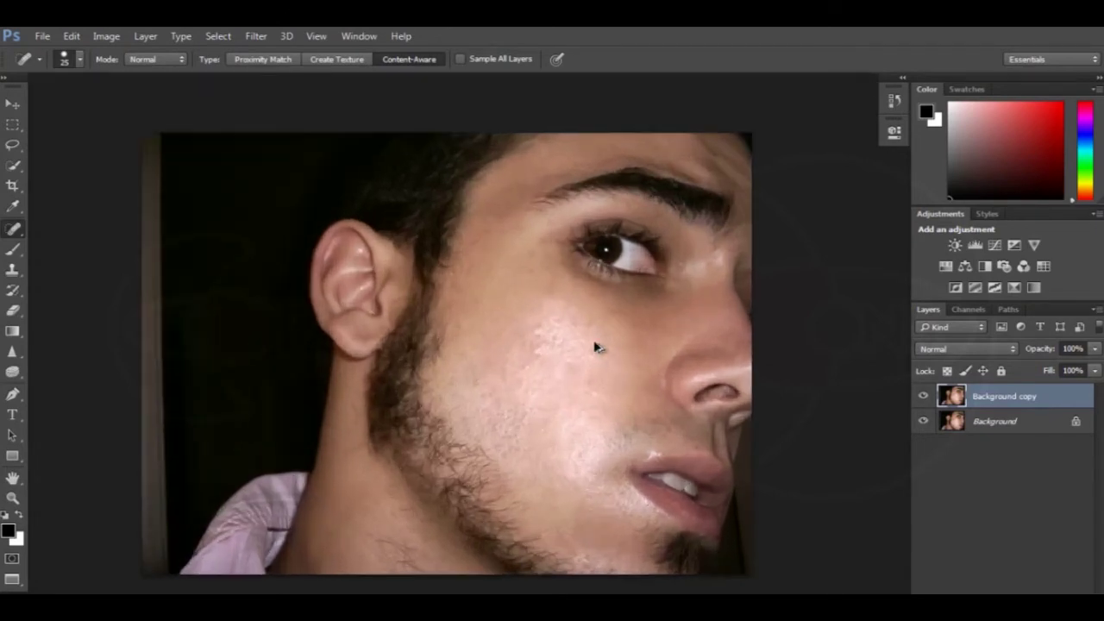
mouse_move(606, 397)
left_mouse_down()
mouse_move(609, 359)
mouse_move(615, 375)
left_mouse_up()
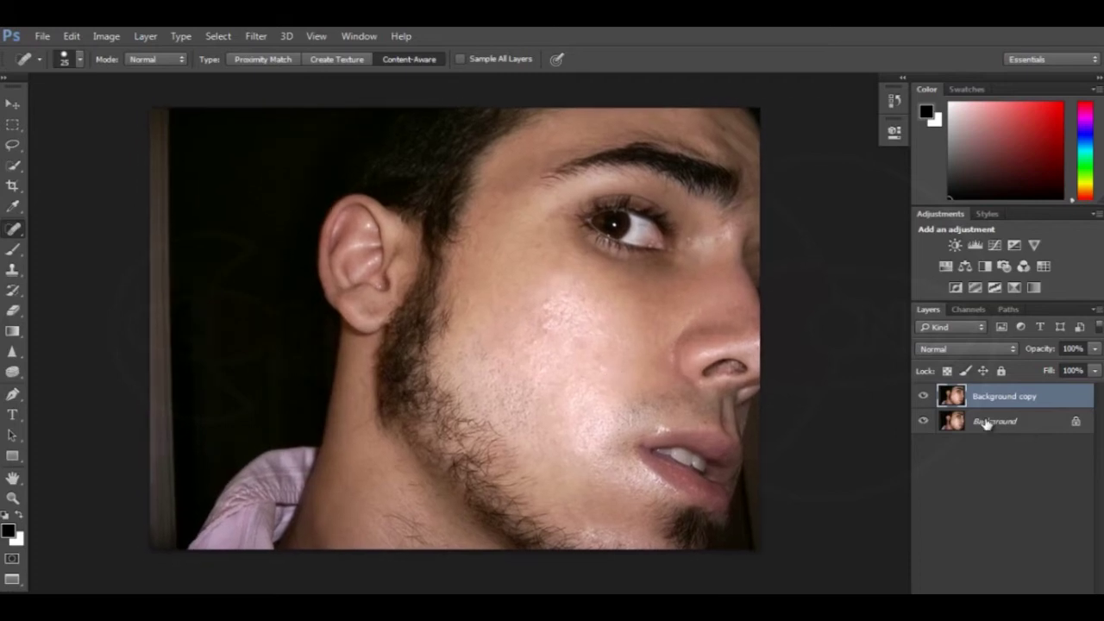
left_click(922, 397)
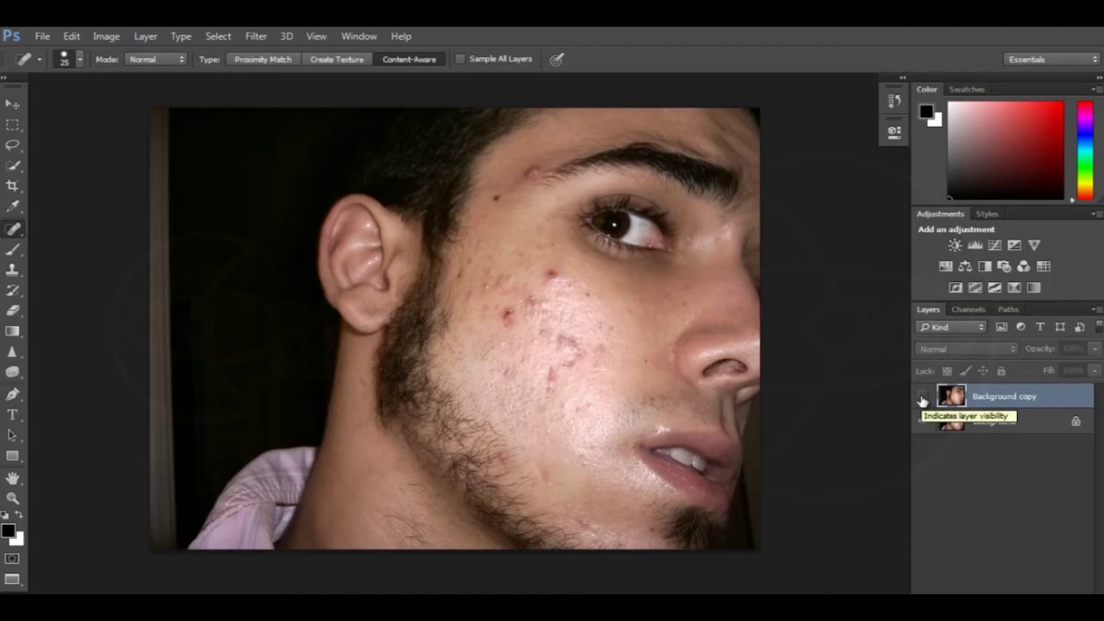
left_click(922, 397)
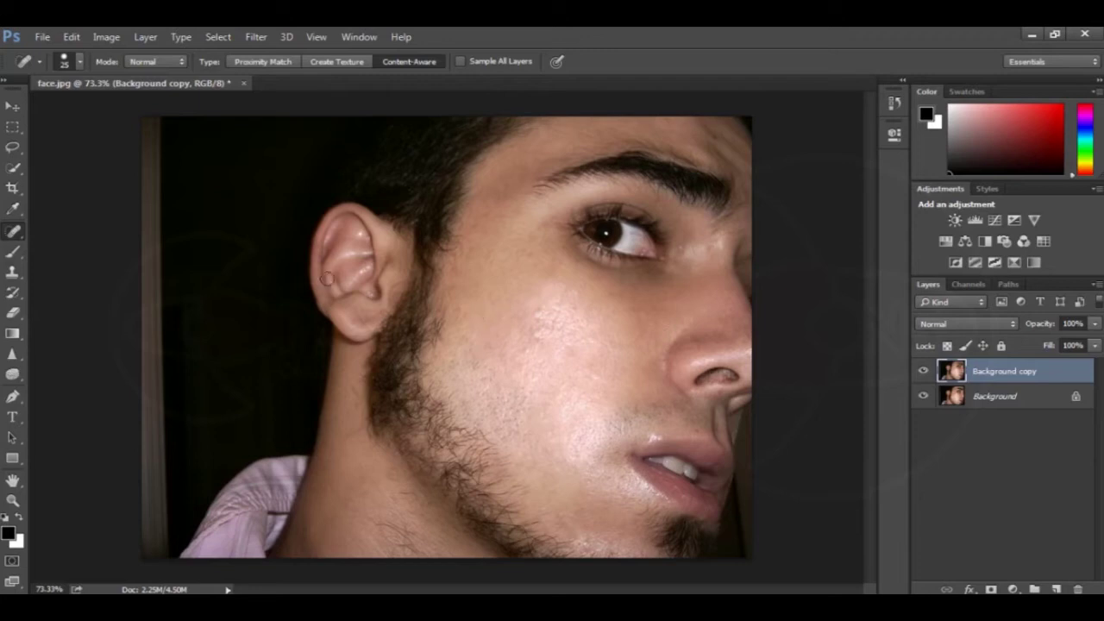
- Switch to the Clone Stamp tool with an 80-pixel brush and zoom in on the cheek
left_click(14, 274)
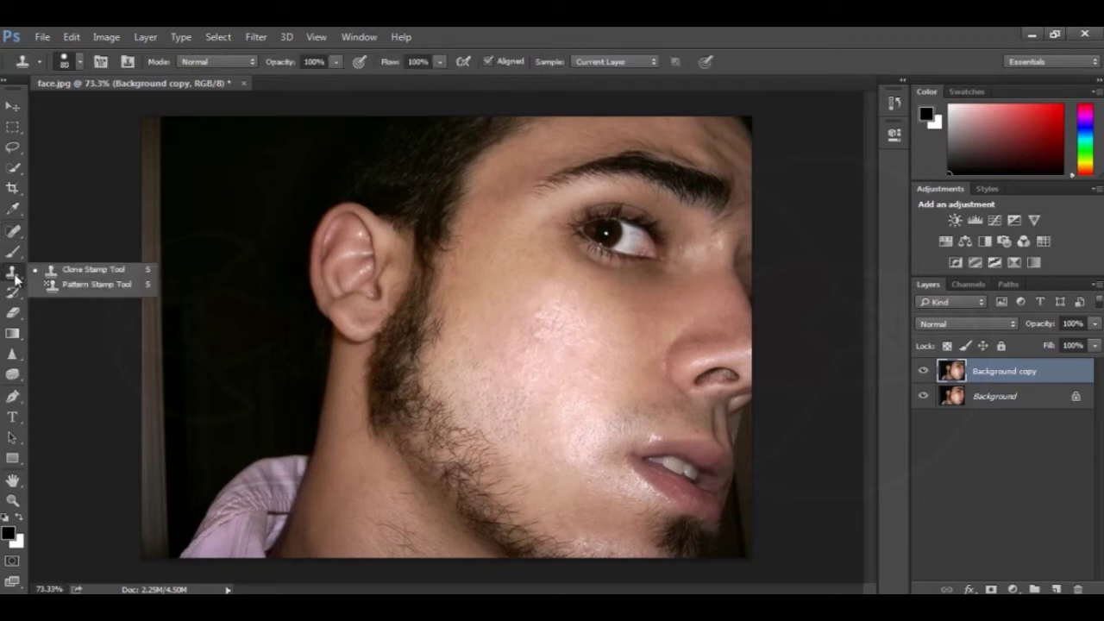
left_click(86, 274)
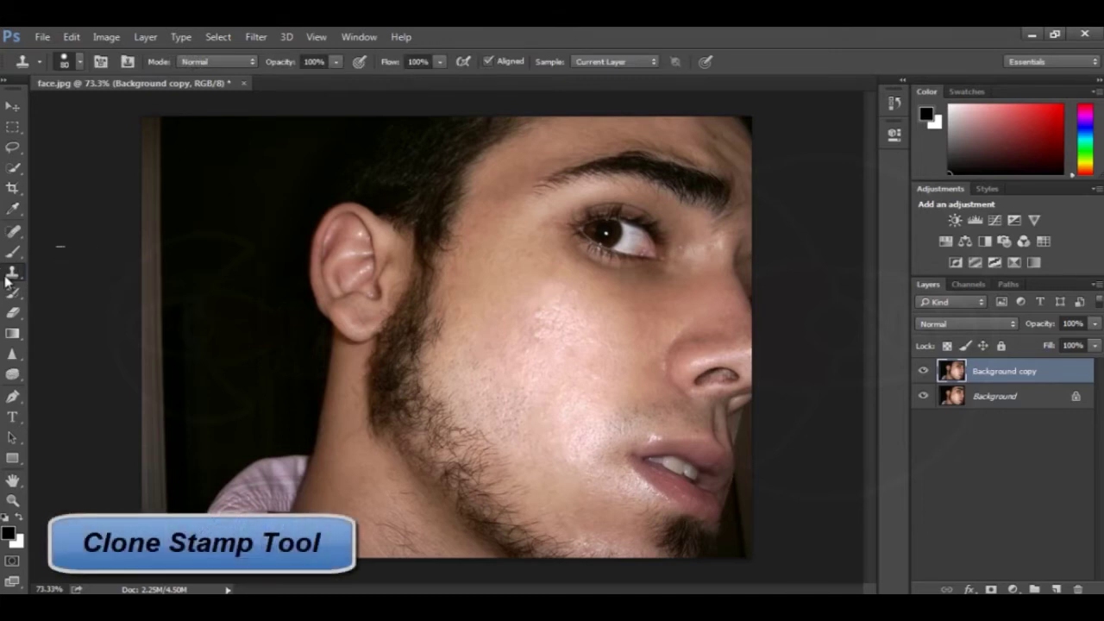
scroll(553, 311, "up", 3)
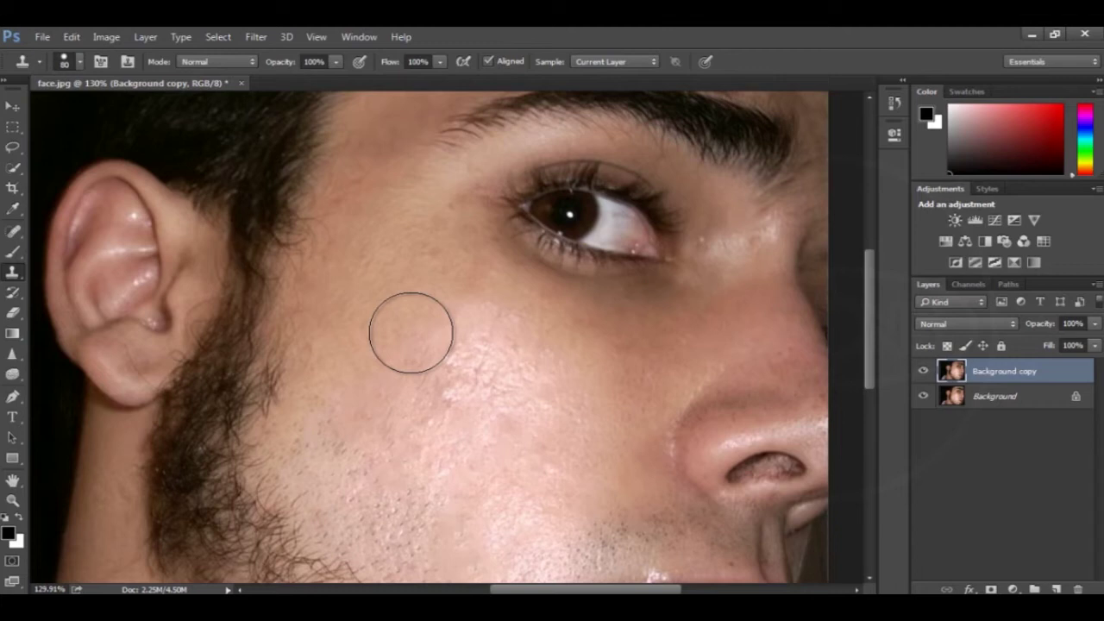
scroll(411, 332, "up", 1)
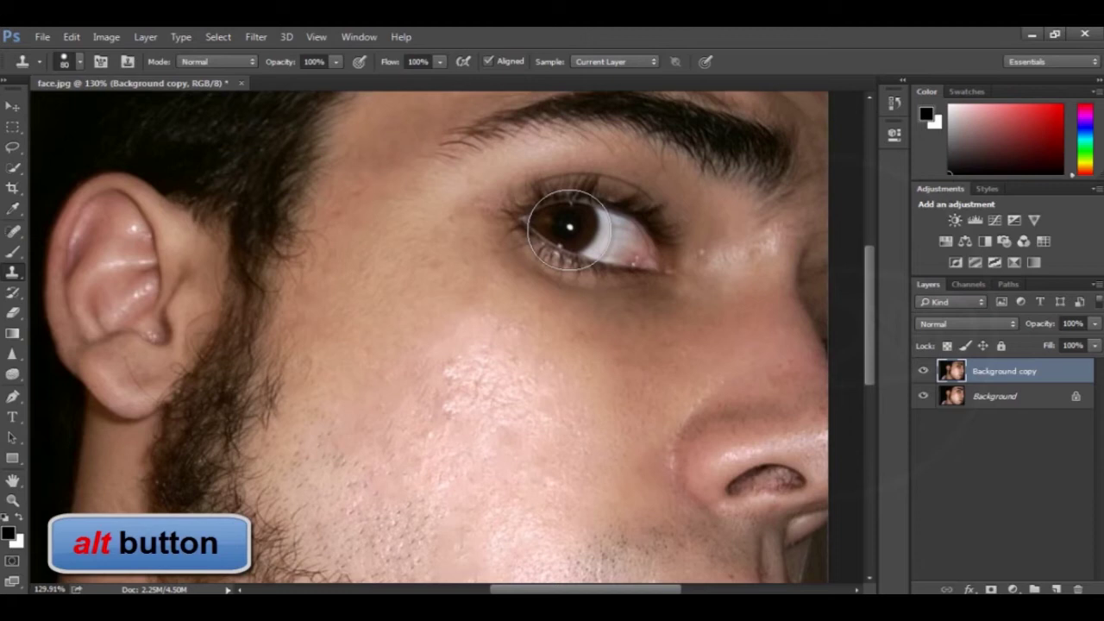
left_click(569, 228, "alt")
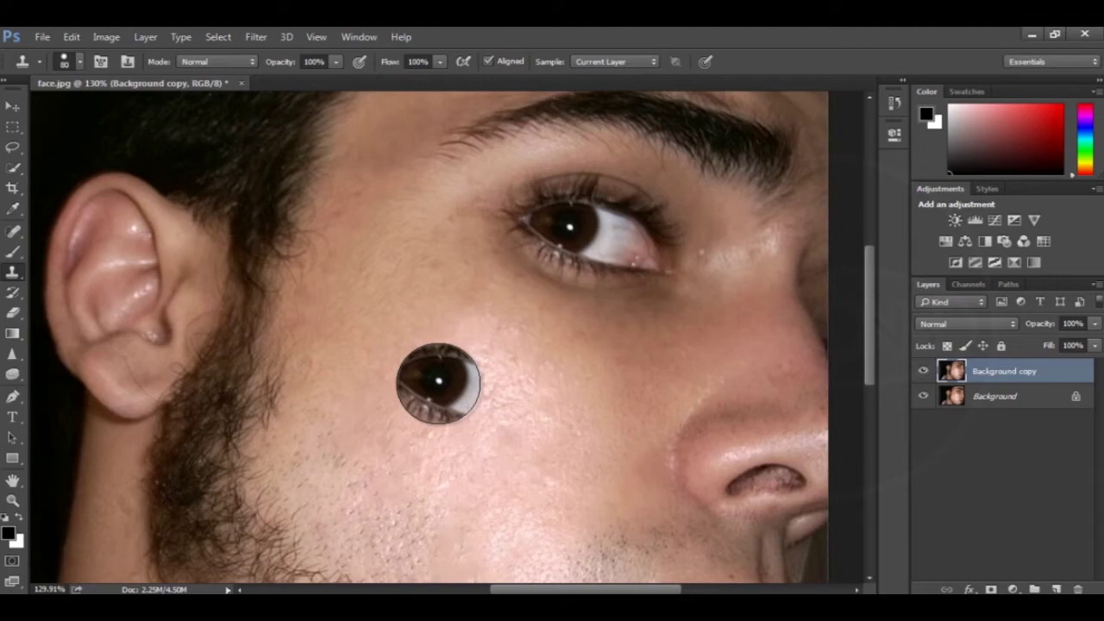
left_click(438, 382)
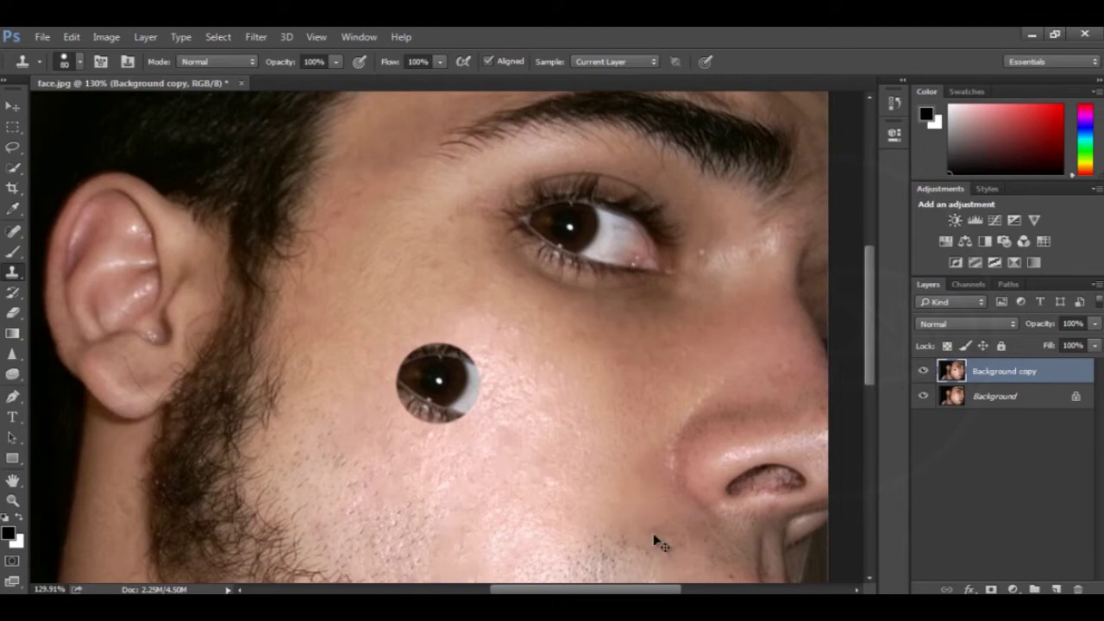
key("ctrl+z")
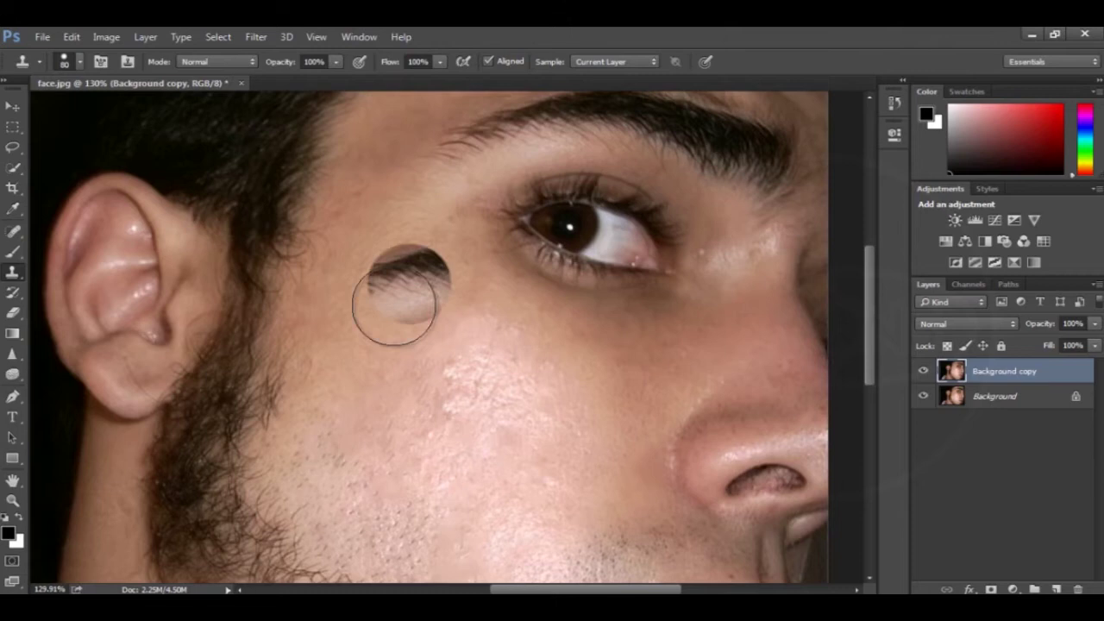
- Reselect the Clone Stamp tool and reset it to its default settings
left_click(12, 106)
left_click_drag(19, 276, 75, 271)
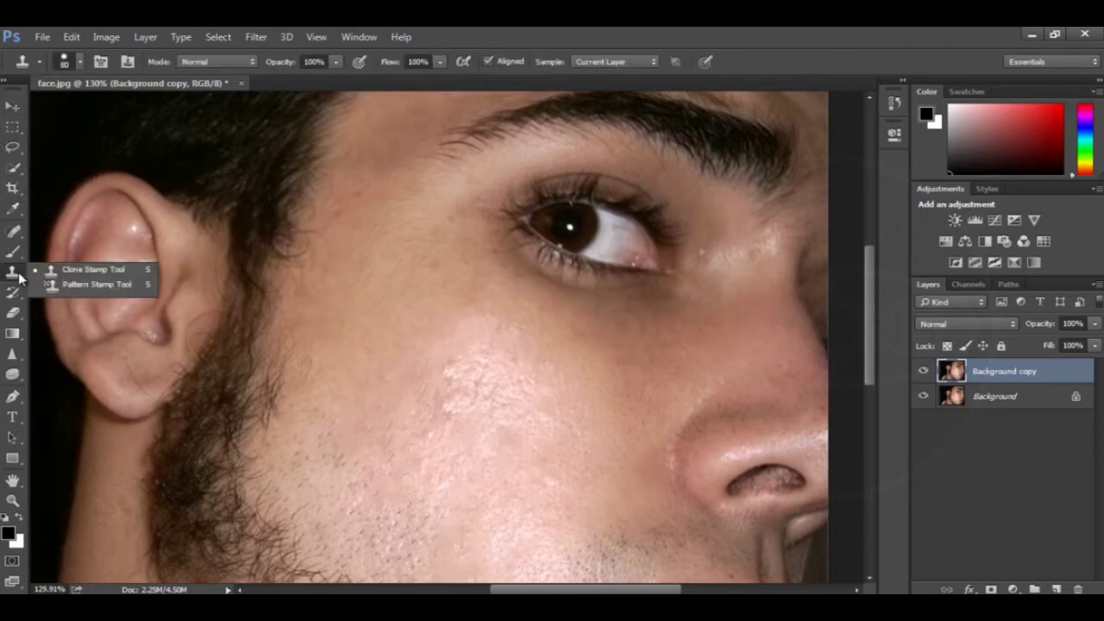
left_click(75, 272)
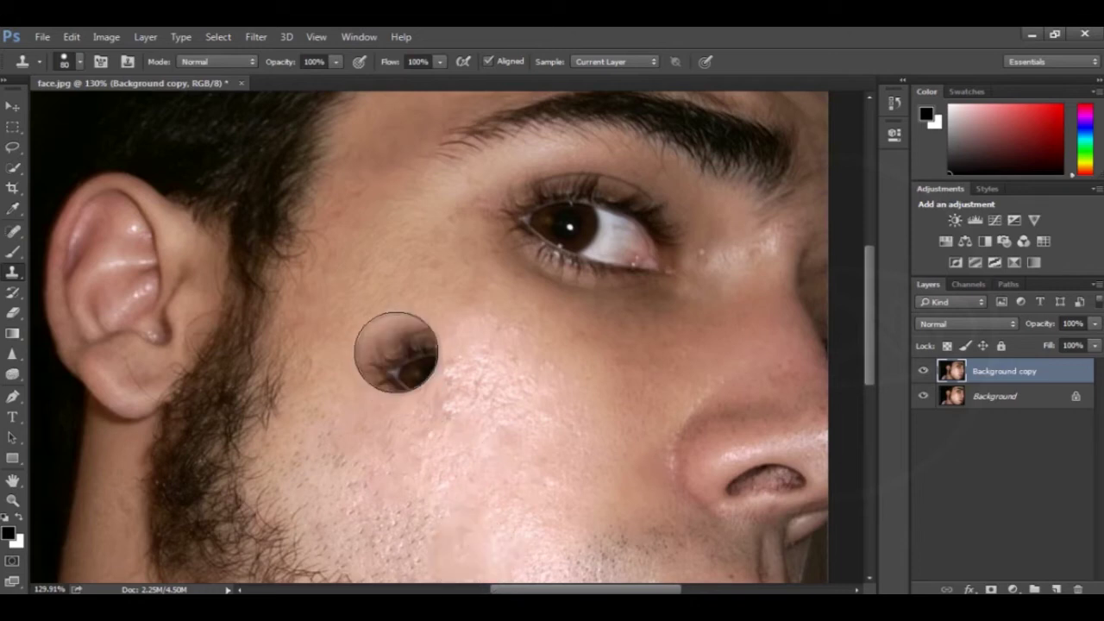
right_click(38, 59)
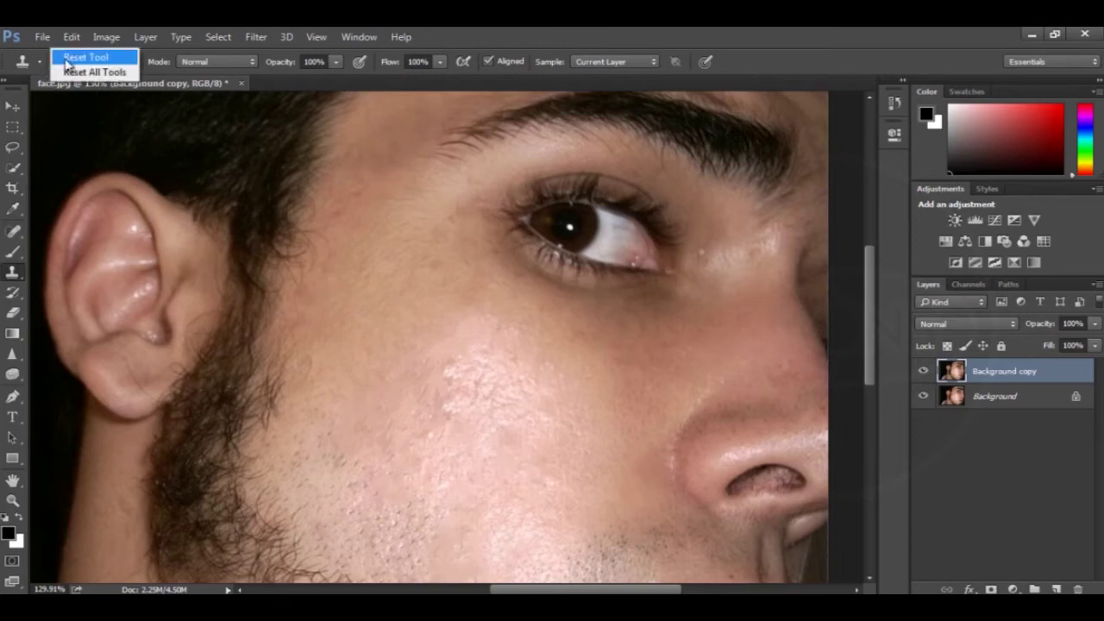
left_click(78, 52)
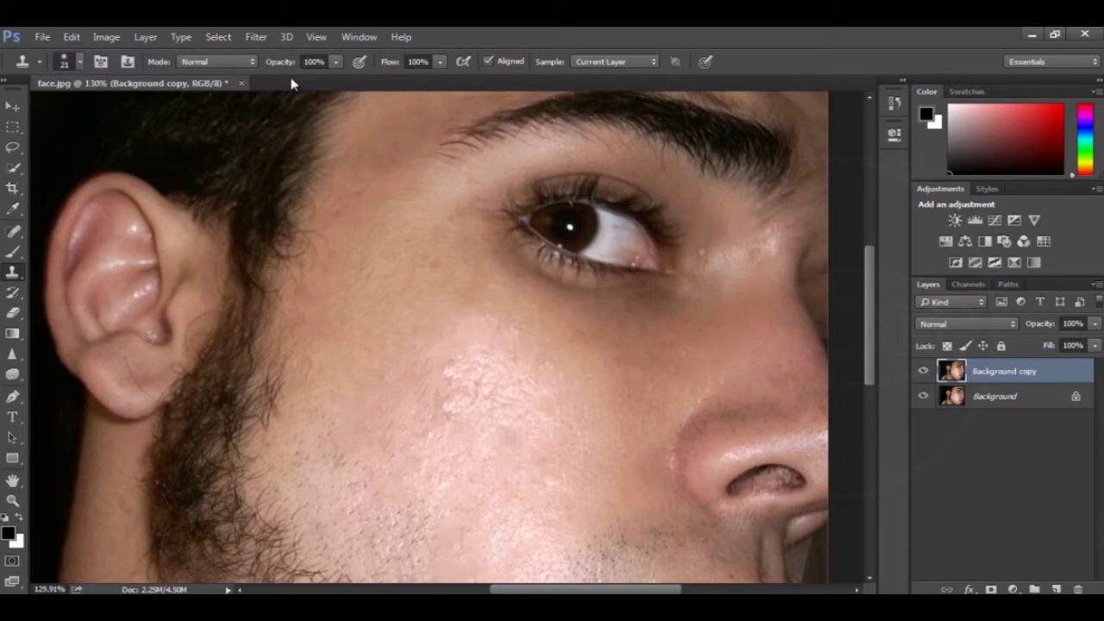
- Set Clone Stamp opacity to 15% and zoom out to show the whole face
left_click(336, 64)
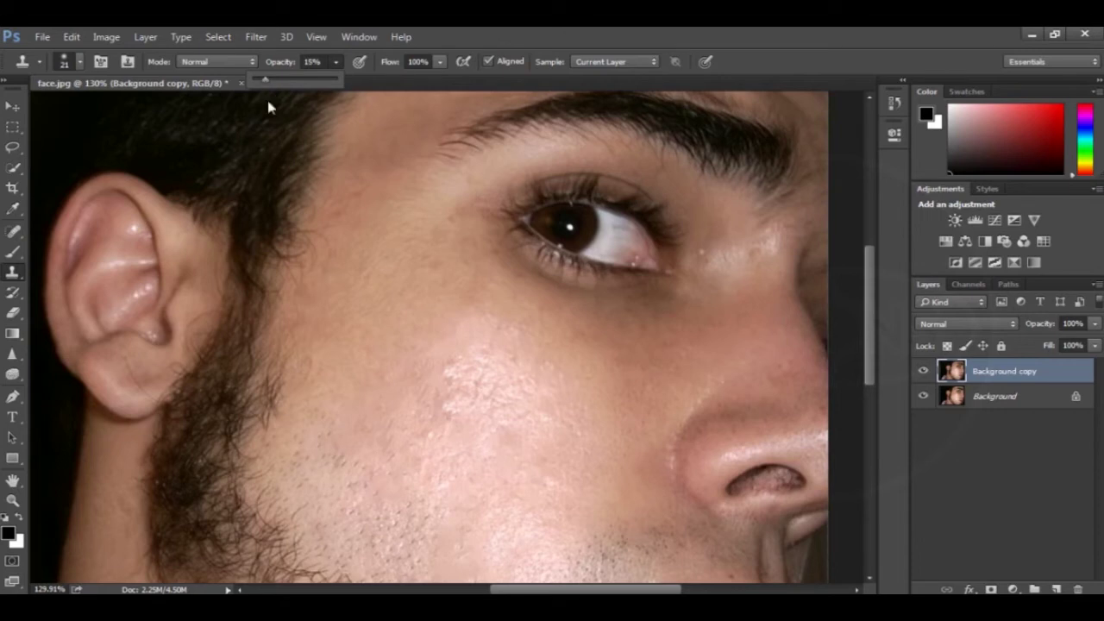
left_click(464, 32)
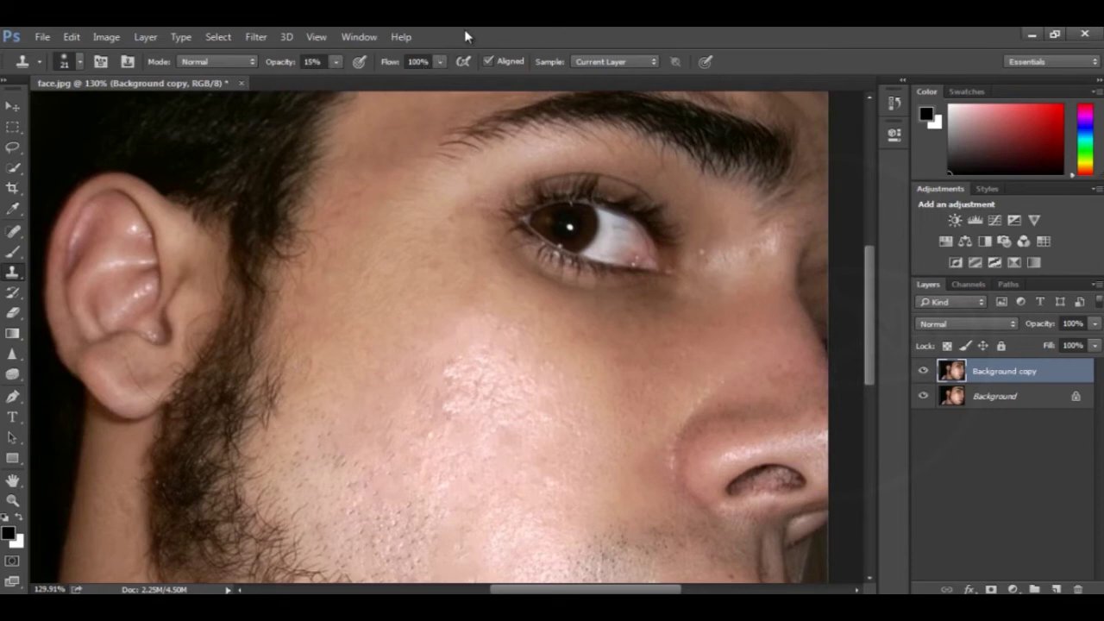
scroll(434, 267, "down", 2)
scroll(434, 269, "down", 2)
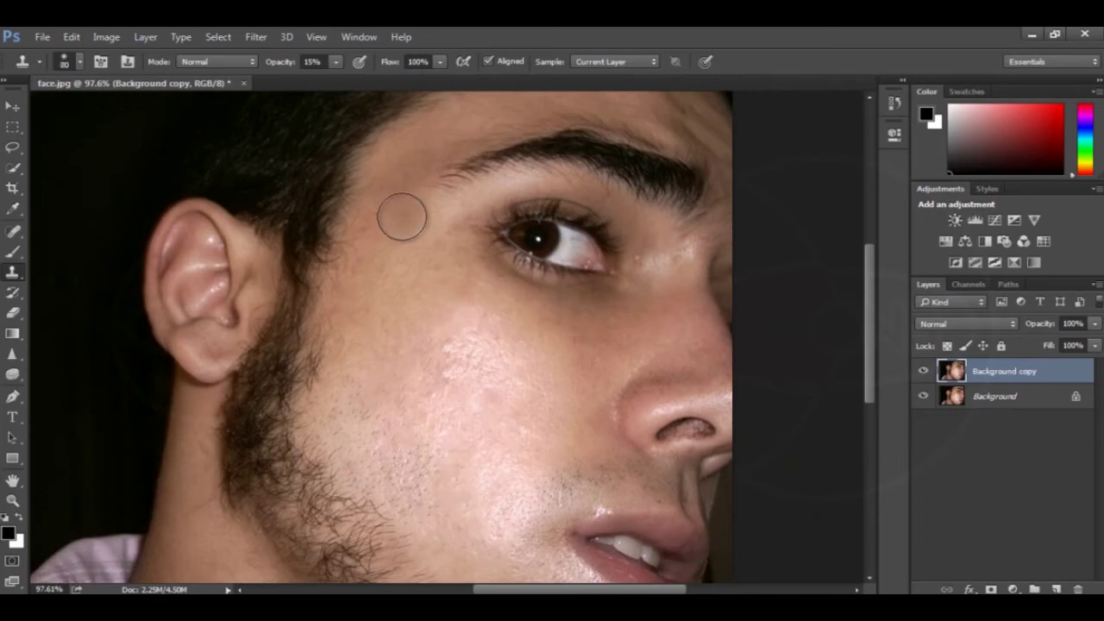
- Sample clean skin and clone over the dark mole and bumpy cheek patch
left_click(386, 285, "alt")
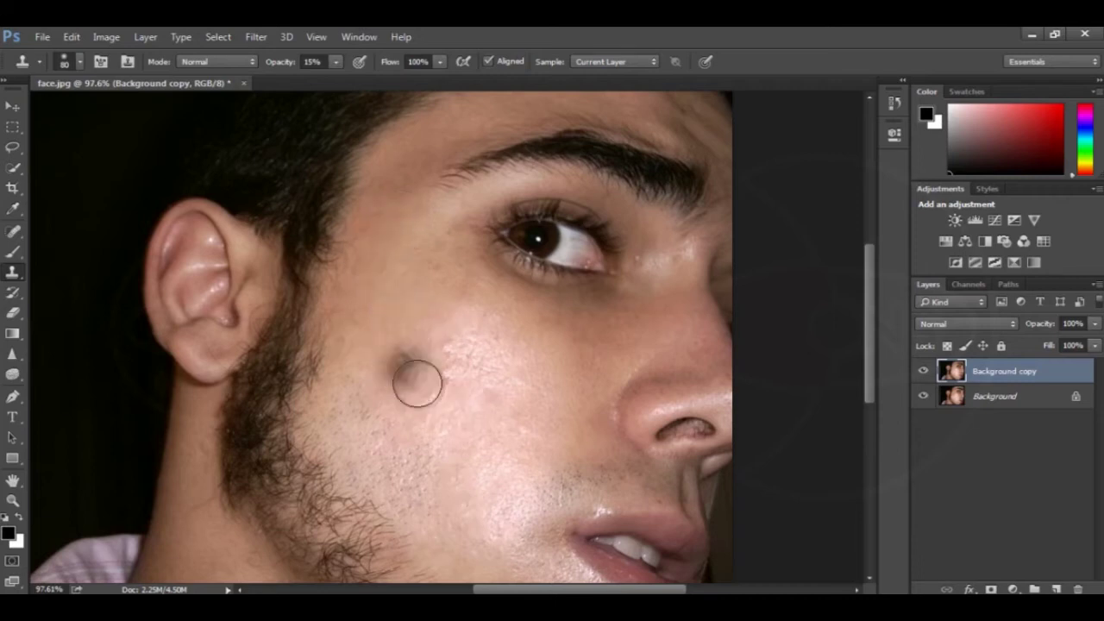
left_click(412, 320)
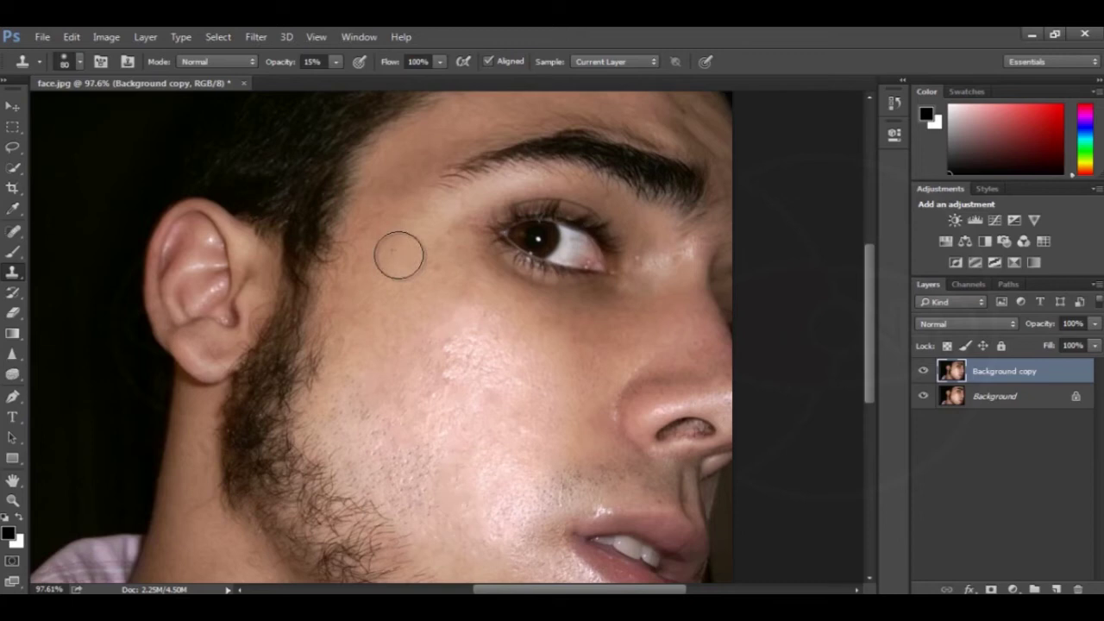
mouse_move(491, 331)
left_mouse_down()
mouse_move(448, 332)
mouse_move(549, 357)
mouse_move(451, 291)
mouse_move(544, 342)
mouse_move(463, 366)
mouse_move(444, 488)
mouse_move(365, 419)
mouse_move(372, 444)
mouse_move(437, 509)
mouse_move(394, 439)
mouse_move(423, 486)
mouse_move(382, 468)
mouse_move(417, 473)
mouse_move(428, 453)
mouse_move(364, 401)
mouse_move(377, 451)
mouse_move(391, 387)
mouse_move(360, 359)
mouse_move(475, 389)
mouse_move(529, 328)
mouse_move(584, 322)
mouse_move(422, 354)
mouse_move(509, 360)
mouse_move(449, 394)
mouse_move(394, 370)
mouse_move(444, 486)
mouse_move(508, 517)
mouse_move(581, 370)
mouse_move(424, 227)
mouse_move(621, 310)
mouse_move(505, 325)
mouse_move(417, 253)
mouse_move(394, 274)
mouse_move(455, 372)
left_mouse_up()
mouse_move(421, 290)
left_mouse_down()
mouse_move(409, 229)
mouse_move(480, 308)
mouse_move(406, 278)
mouse_move(405, 395)
mouse_move(473, 399)
mouse_move(514, 362)
mouse_move(513, 483)
mouse_move(599, 377)
mouse_move(561, 385)
mouse_move(544, 401)
mouse_move(601, 443)
mouse_move(649, 372)
left_mouse_up()
- Extend the 15% clone strokes up to the temple and down toward the beard edge
mouse_move(657, 281)
left_mouse_down()
mouse_move(431, 320)
mouse_move(404, 176)
mouse_move(392, 216)
mouse_move(420, 246)
mouse_move(450, 140)
mouse_move(389, 198)
mouse_move(436, 145)
left_mouse_up()
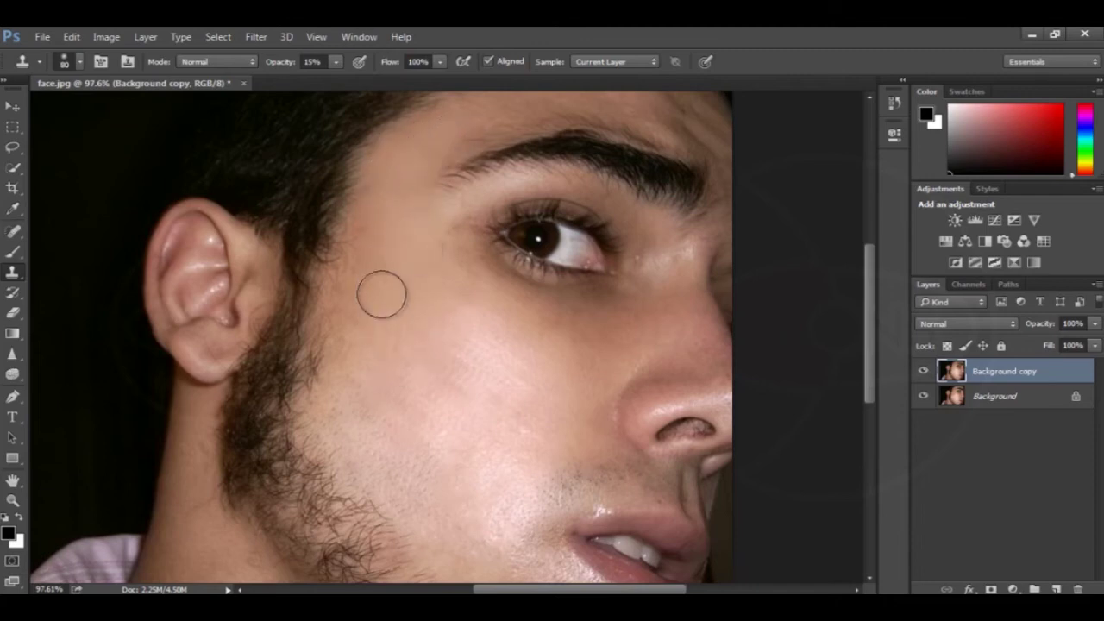
mouse_move(383, 299)
left_mouse_down()
mouse_move(351, 336)
mouse_move(366, 395)
left_mouse_up()
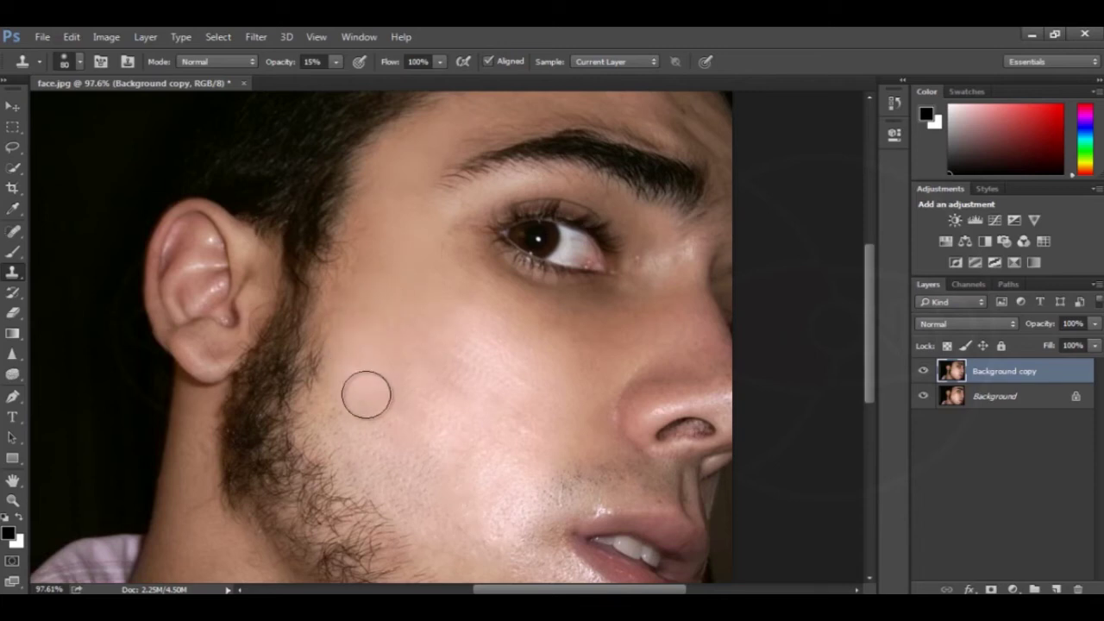
mouse_move(443, 490)
left_mouse_down()
mouse_move(347, 296)
mouse_move(352, 283)
mouse_move(333, 353)
mouse_move(370, 389)
mouse_move(362, 353)
mouse_move(422, 411)
mouse_move(446, 437)
mouse_move(453, 471)
mouse_move(484, 472)
mouse_move(419, 426)
mouse_move(423, 342)
mouse_move(444, 314)
mouse_move(461, 334)
mouse_move(469, 315)
mouse_move(439, 256)
mouse_move(454, 256)
mouse_move(474, 307)
mouse_move(484, 373)
left_mouse_up()
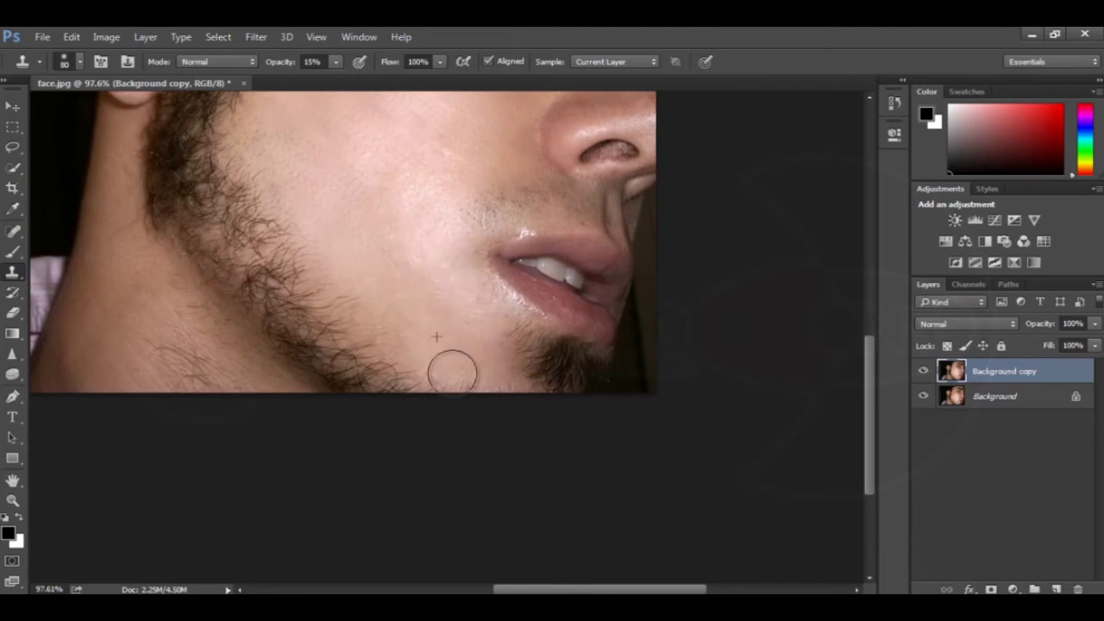
scroll(419, 354, "up", 4)
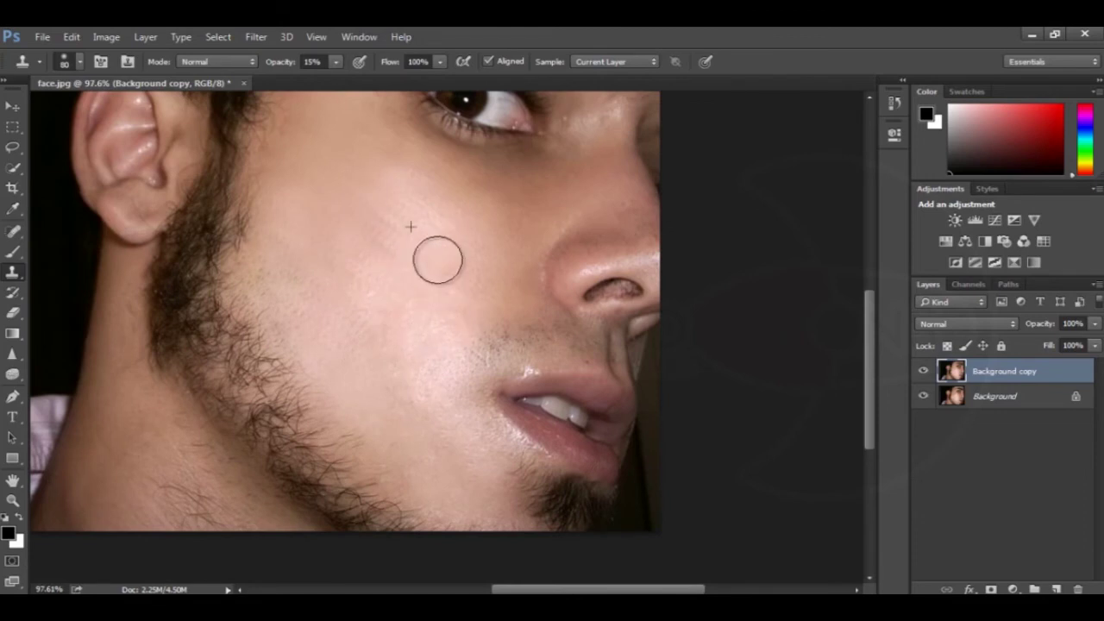
left_click_drag(399, 280, 399, 379)
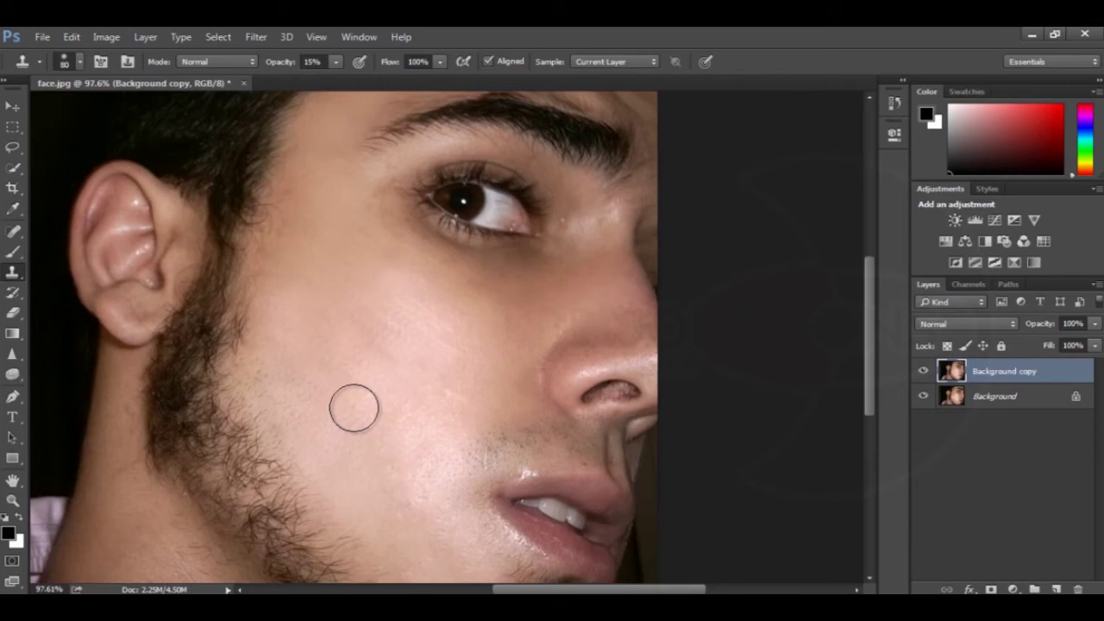
mouse_move(357, 406)
left_mouse_down()
mouse_move(355, 356)
mouse_move(362, 399)
left_mouse_up()
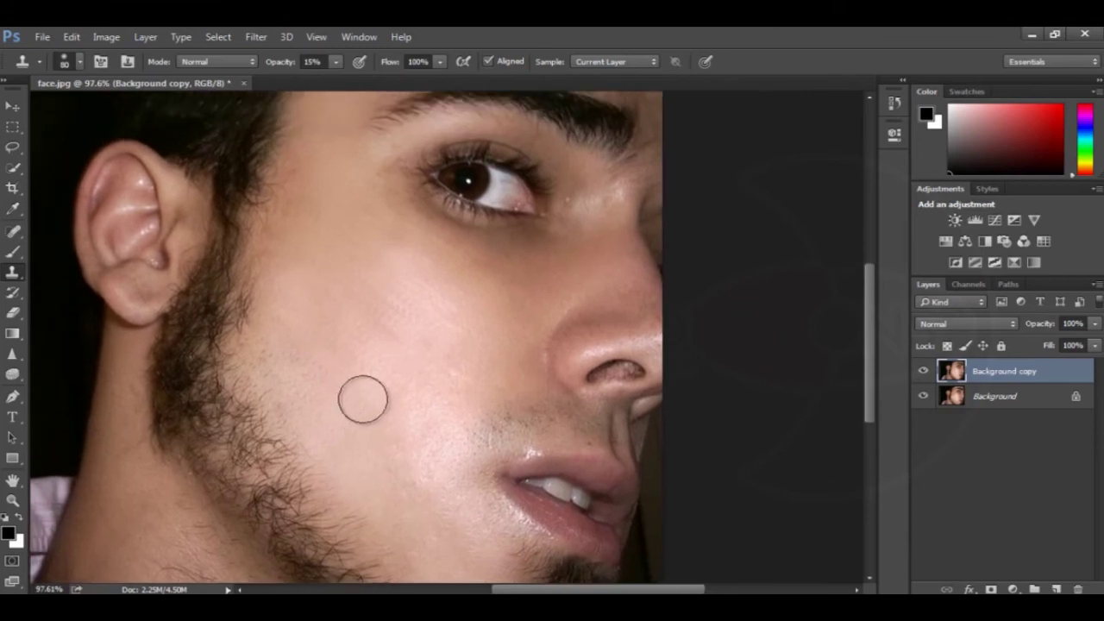
- Raise Clone Stamp opacity to 92% and clone smooth skin along the cheek's beard edge
left_click(334, 66)
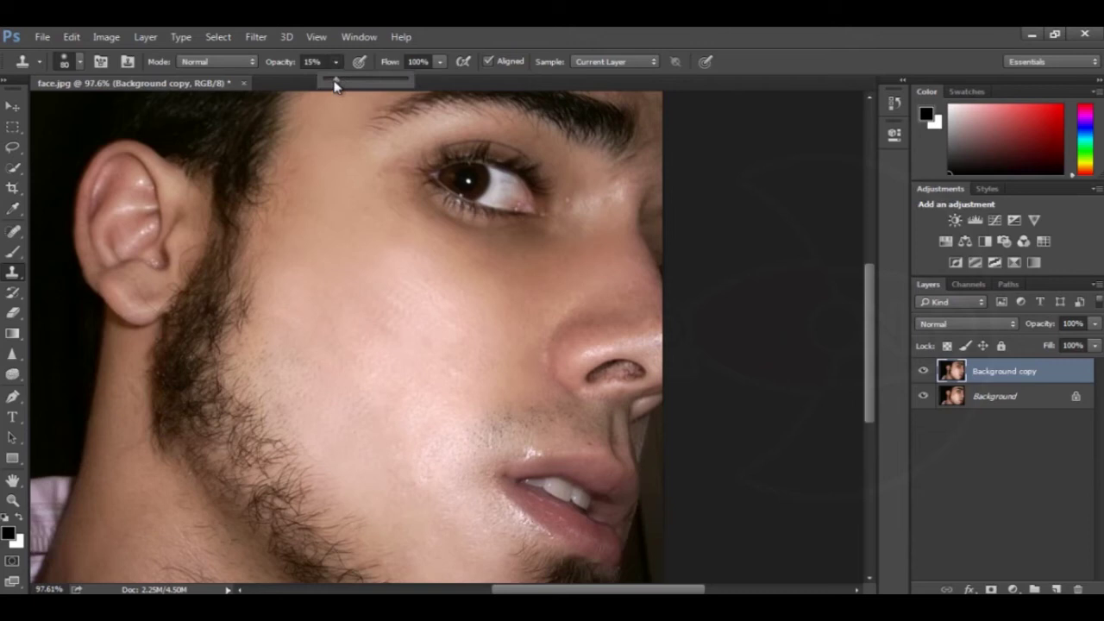
left_click_drag(394, 86, 400, 89)
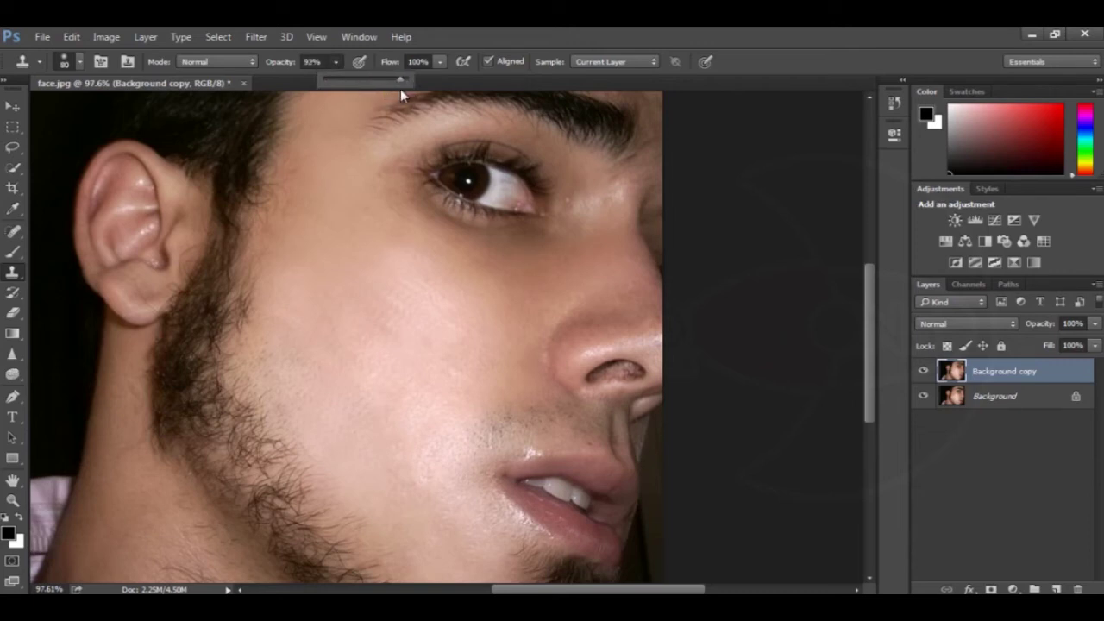
left_click(480, 48)
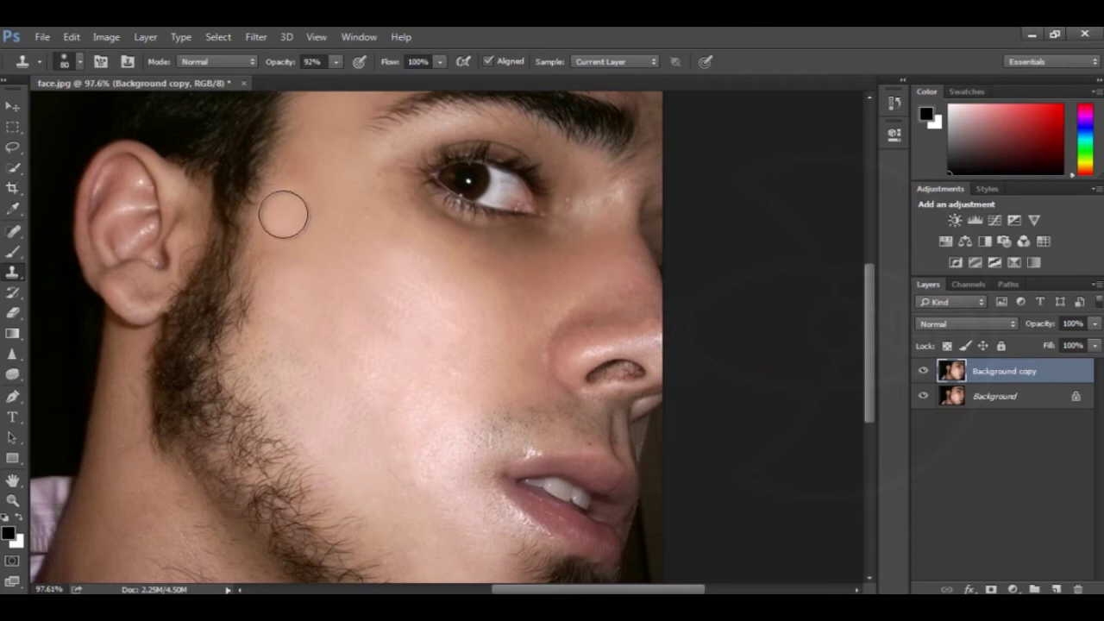
left_click_drag(267, 294, 261, 321)
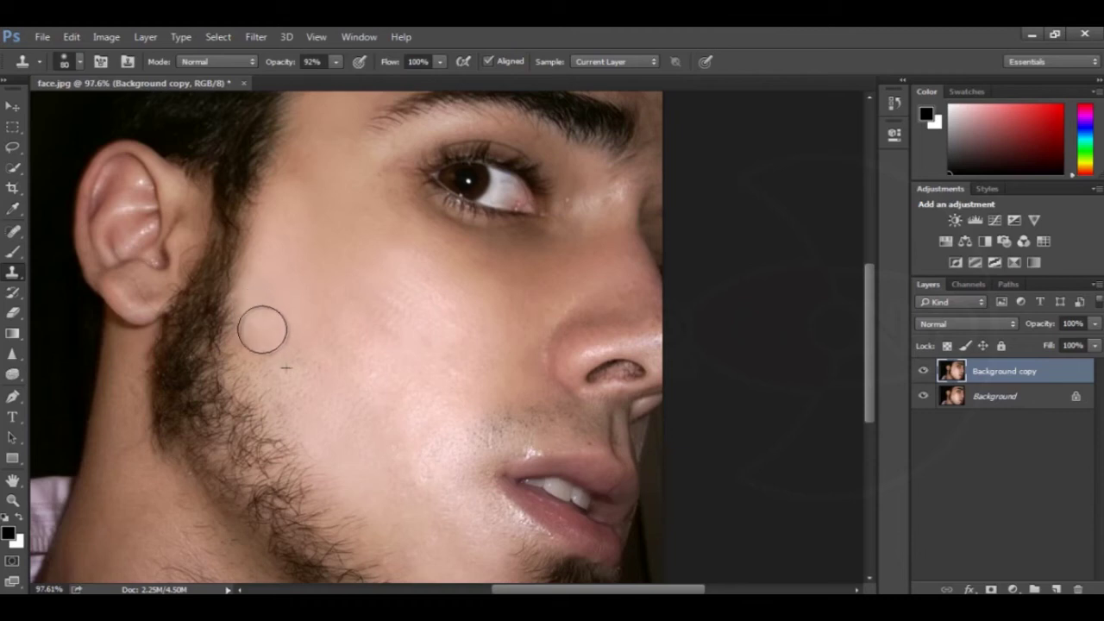
- Resample clean cheek skin and clone down the jaw's beard edge around to the chin
left_click(285, 332, "alt")
left_click_drag(257, 363, 309, 460)
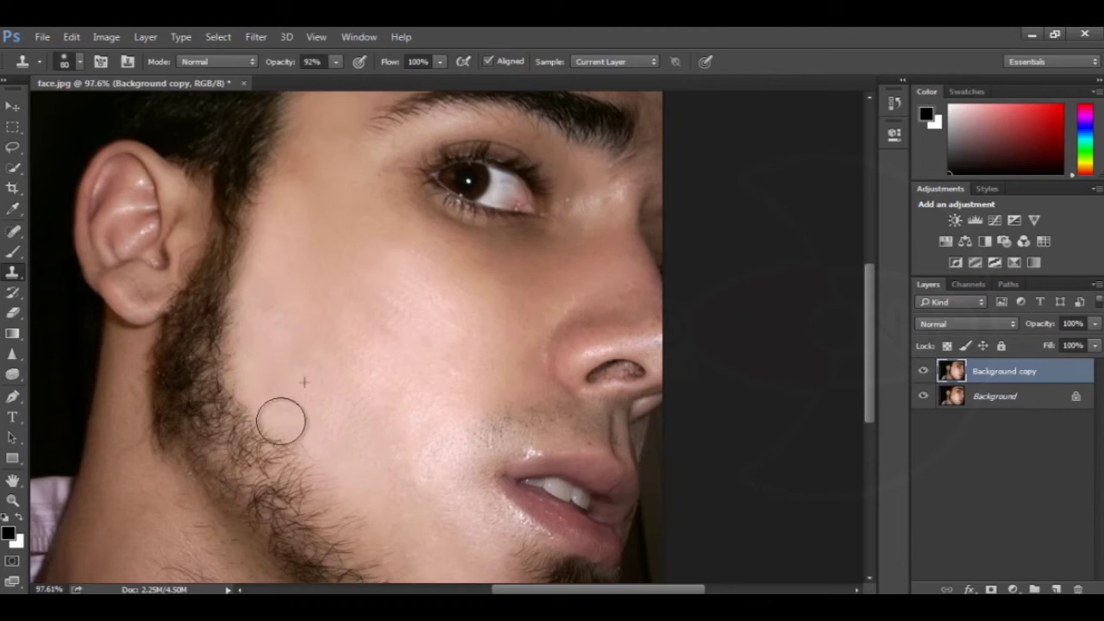
left_click_drag(309, 460, 331, 491)
scroll(330, 490, "down", 2)
left_click_drag(307, 373, 382, 476)
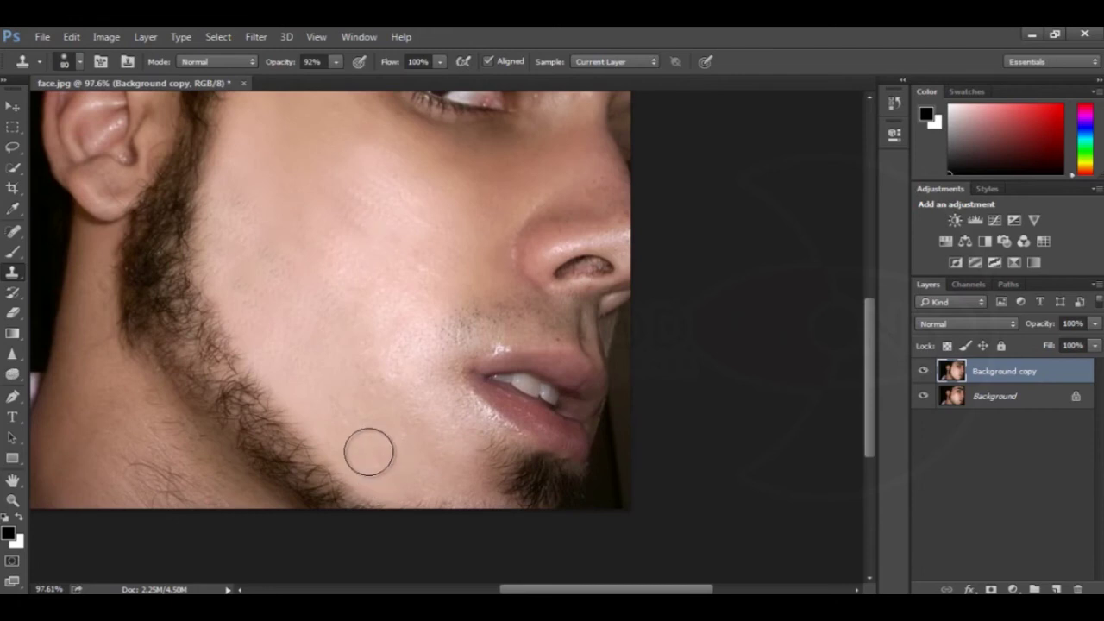
left_click_drag(382, 477, 426, 481)
- Clean up the sideburn edge and paint smooth skin over the stray neck hairs
scroll(338, 331, "up", 3)
scroll(333, 411, "up", 1)
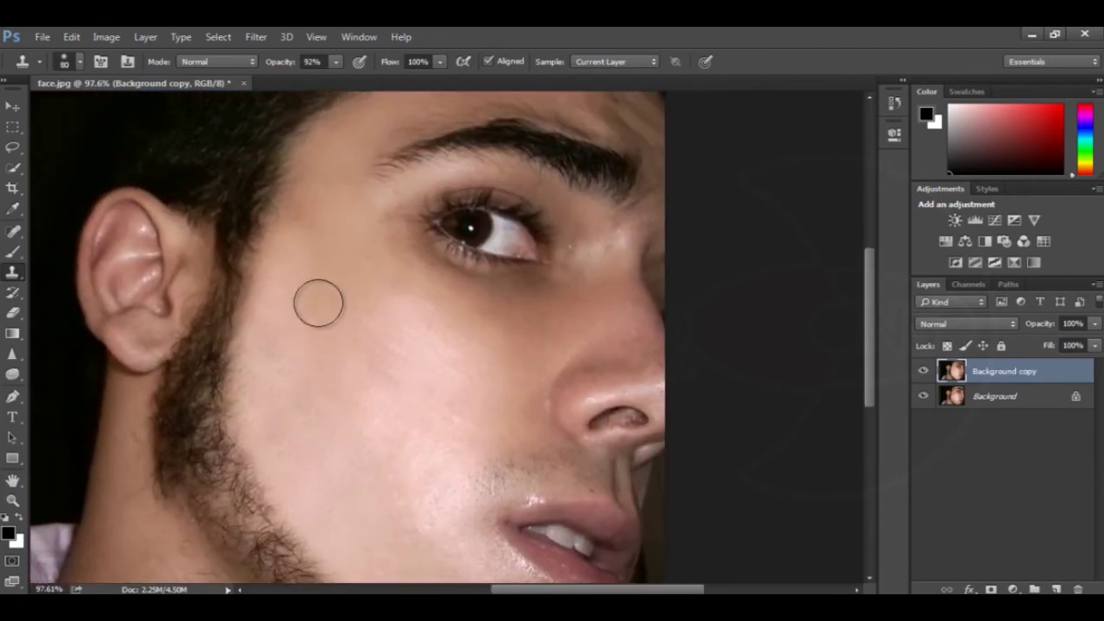
mouse_move(302, 212)
left_mouse_down()
mouse_move(262, 356)
mouse_move(258, 419)
mouse_move(309, 472)
mouse_move(309, 382)
left_mouse_up()
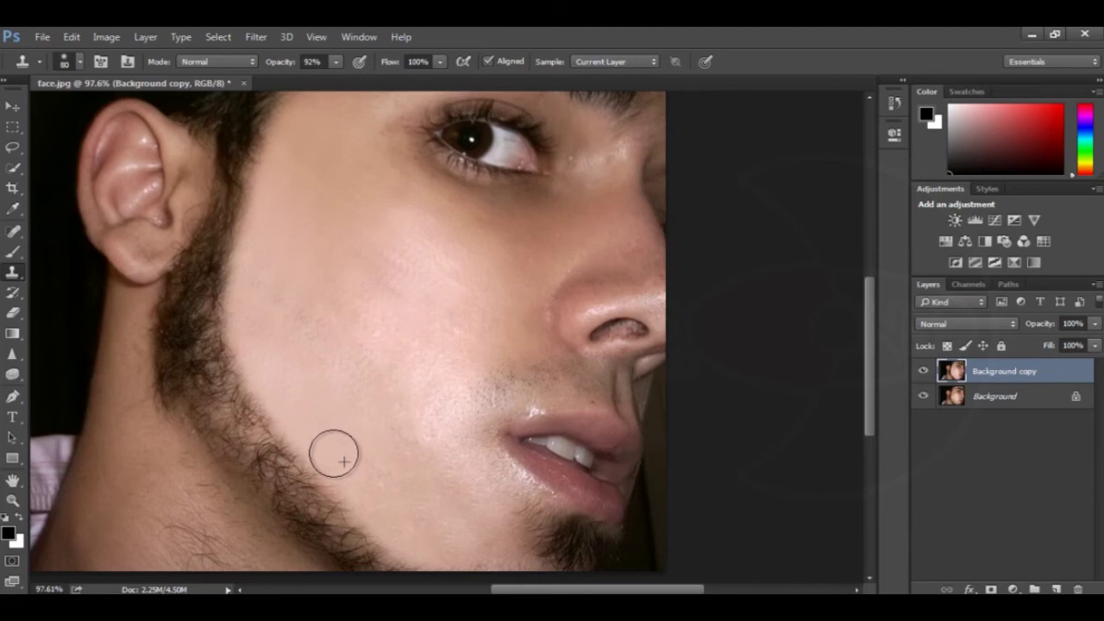
left_click_drag(335, 451, 333, 345)
left_click_drag(138, 375, 184, 449)
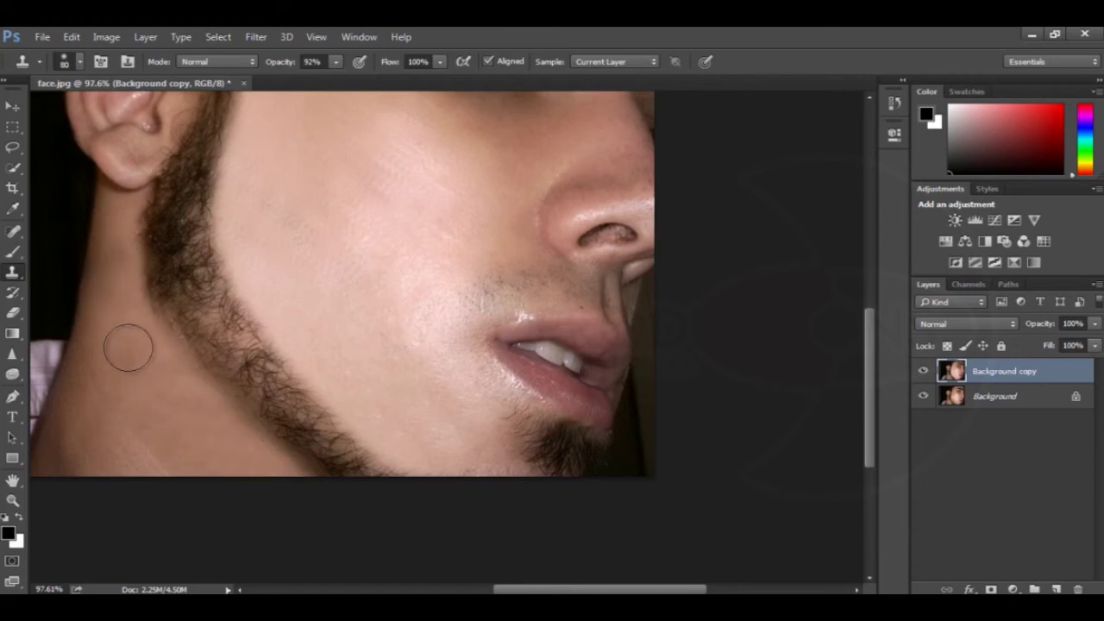
- Shrink the Clone Stamp brush from 80 to 50 and sample neck skin as the source
scroll(129, 288, "up", 3)
key("bracketleft")
key("bracketleft")
key("bracketleft")
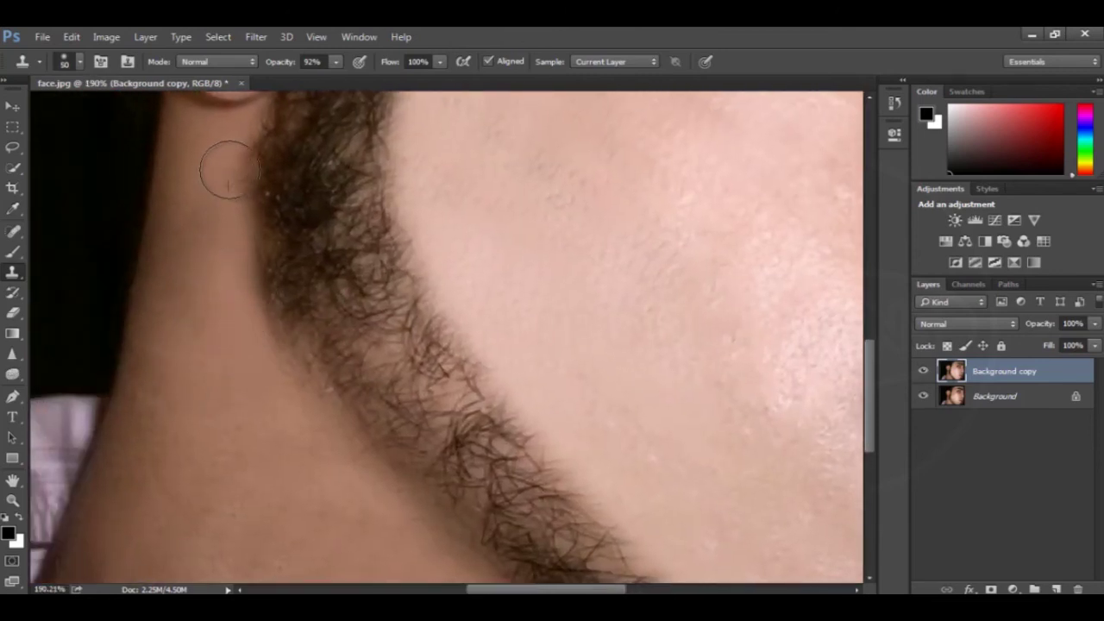
left_click(211, 216, "alt")
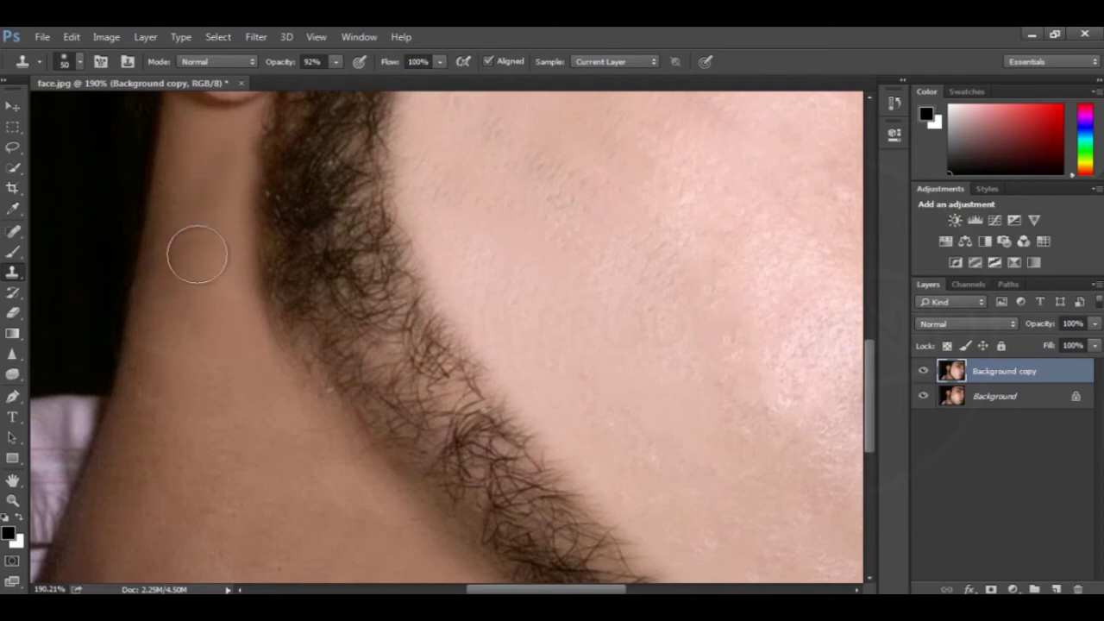
scroll(284, 379, "down", 3)
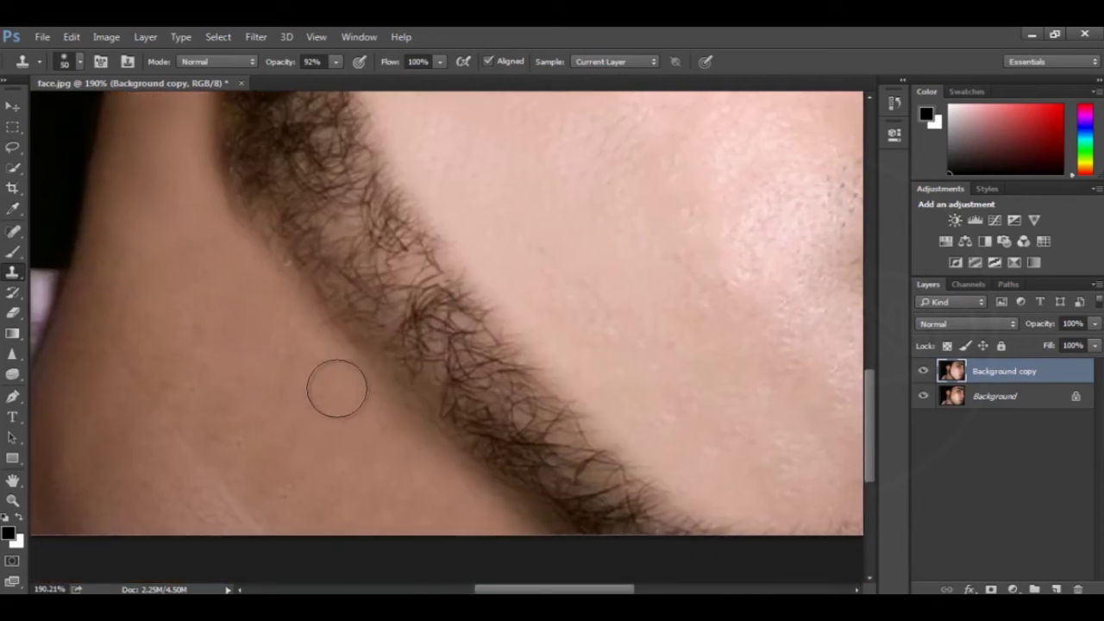
scroll(371, 422, "down", 3)
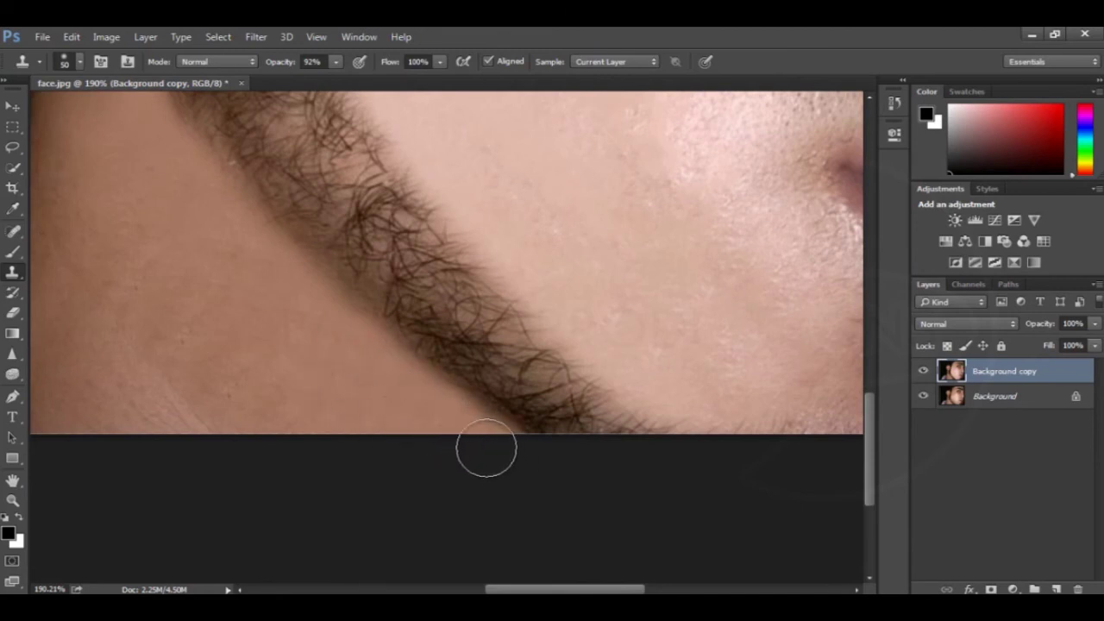
scroll(436, 436, "down", 5)
scroll(465, 441, "down", 1)
scroll(561, 404, "up", 1)
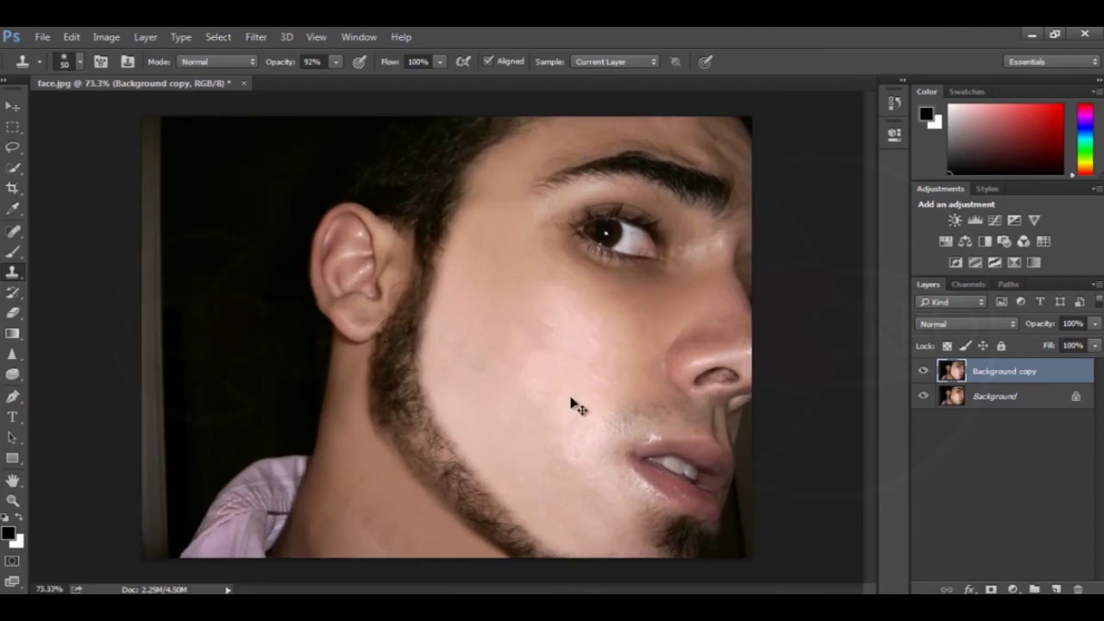
scroll(574, 402, "down", 2)
scroll(572, 403, "up", 1)
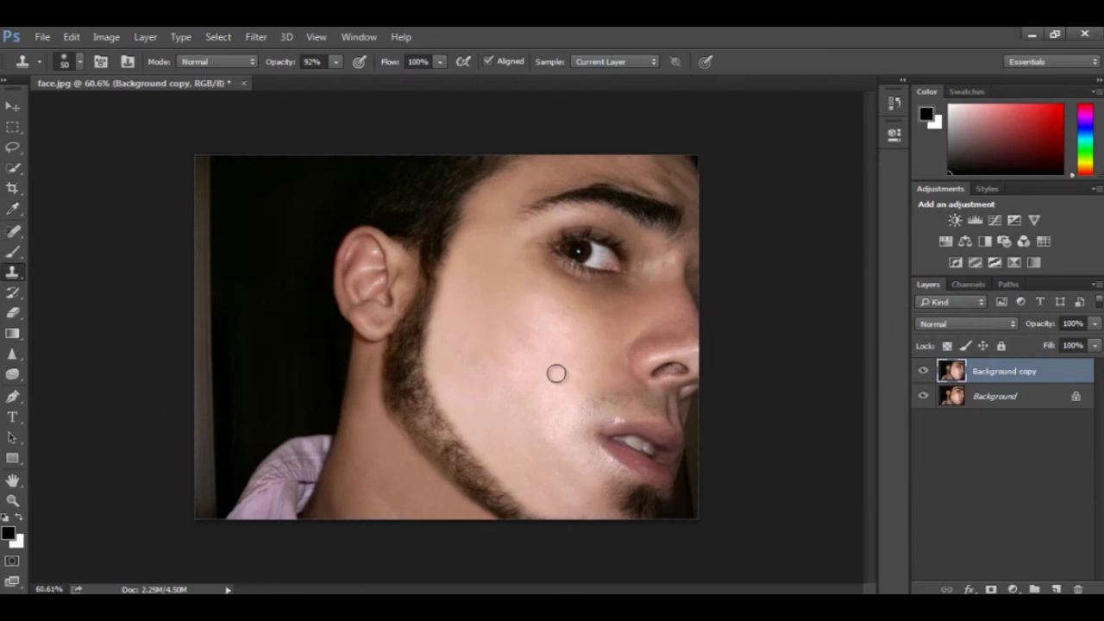
scroll(555, 373, "up", 1)
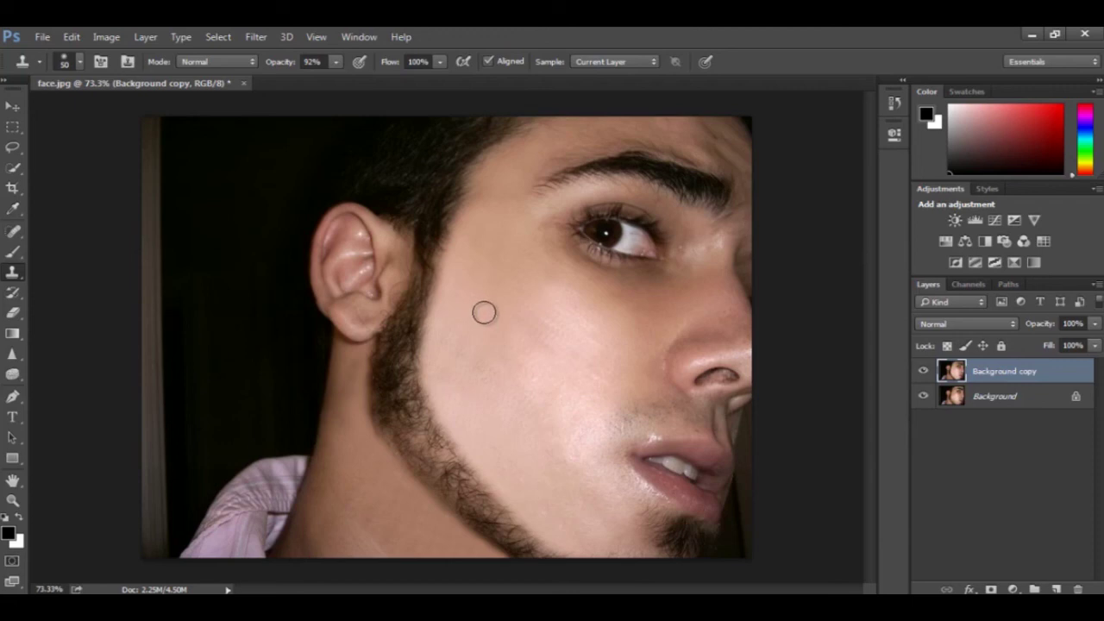
left_click(484, 312, "alt")
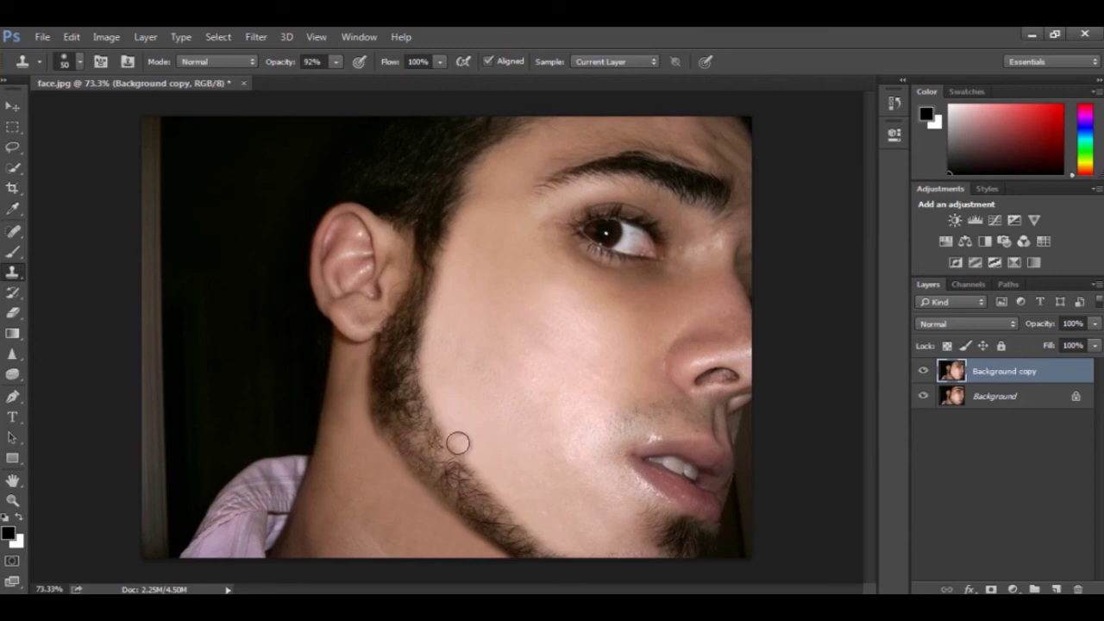
scroll(575, 402, "down", 2)
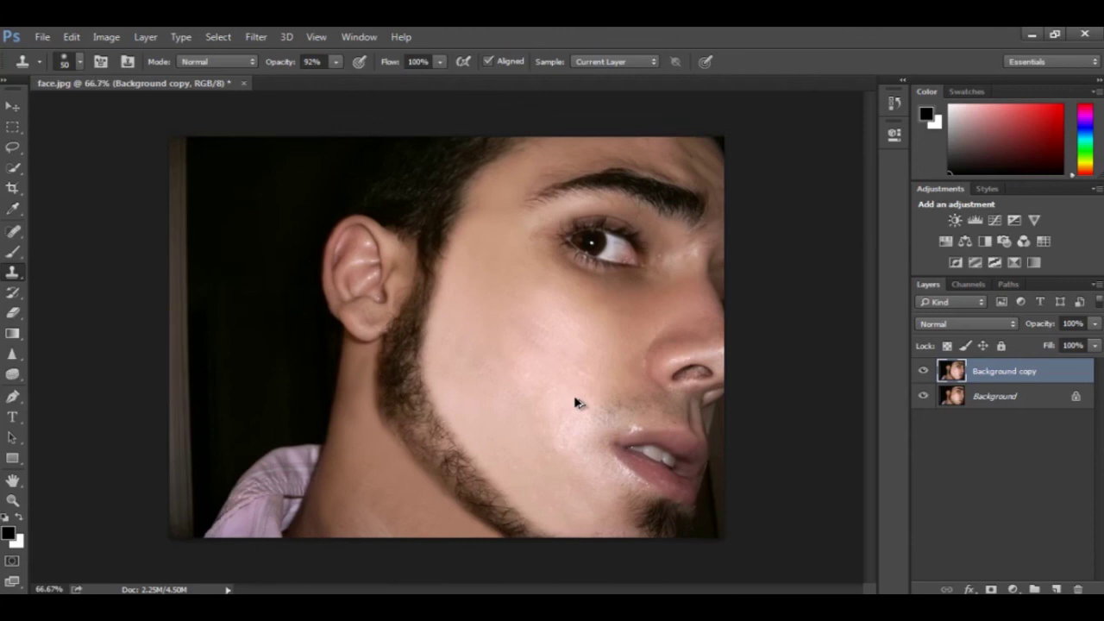
left_click(924, 372)
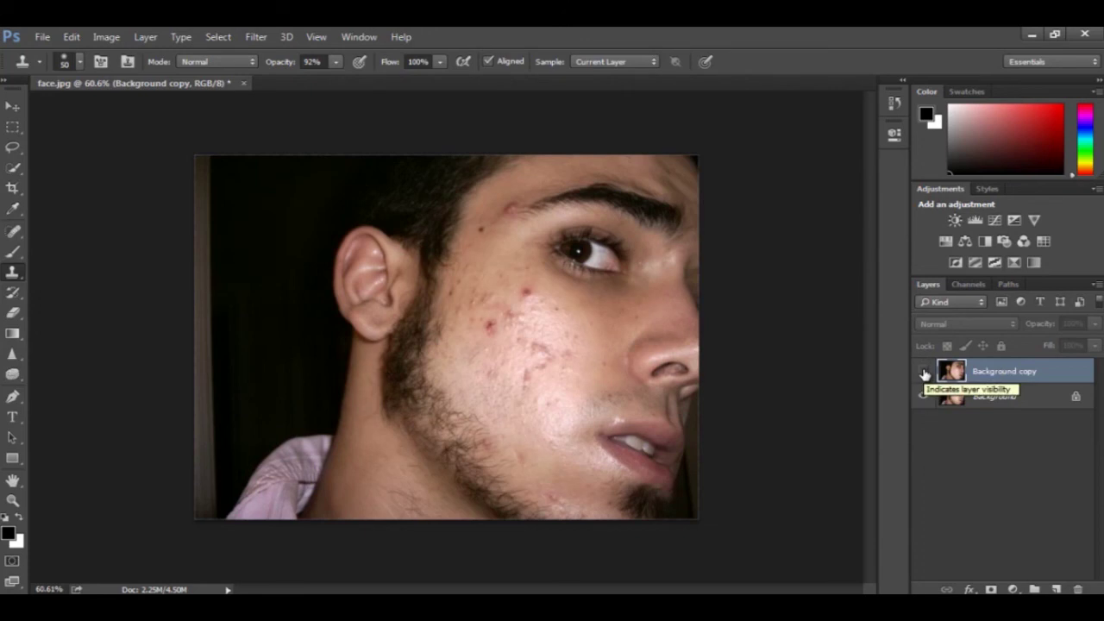
left_click(923, 372)
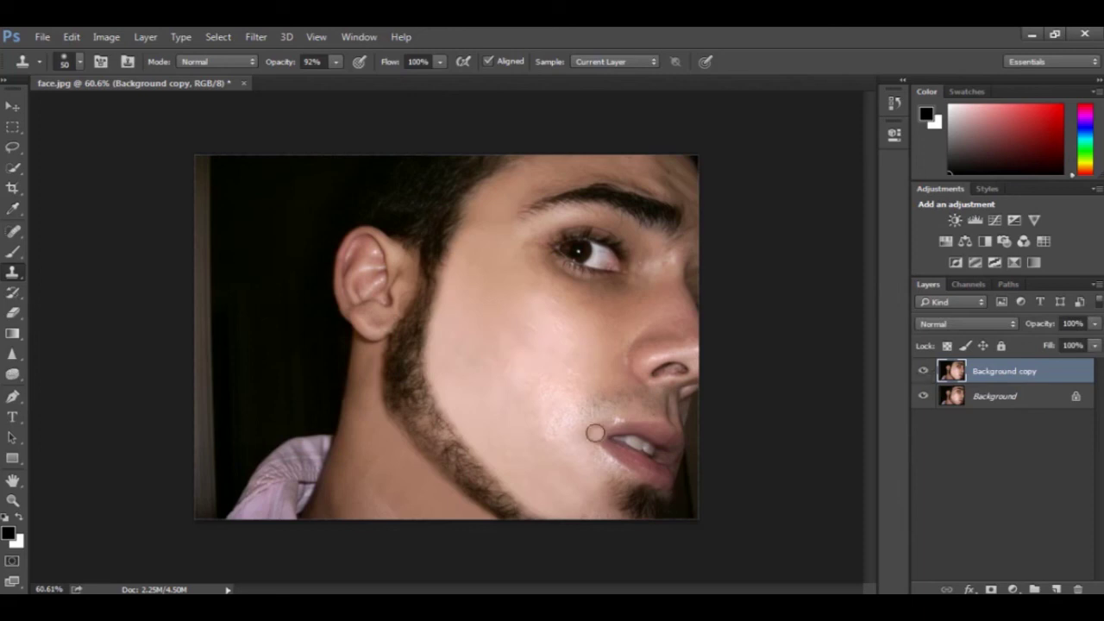
left_click(24, 236)
right_click(23, 235)
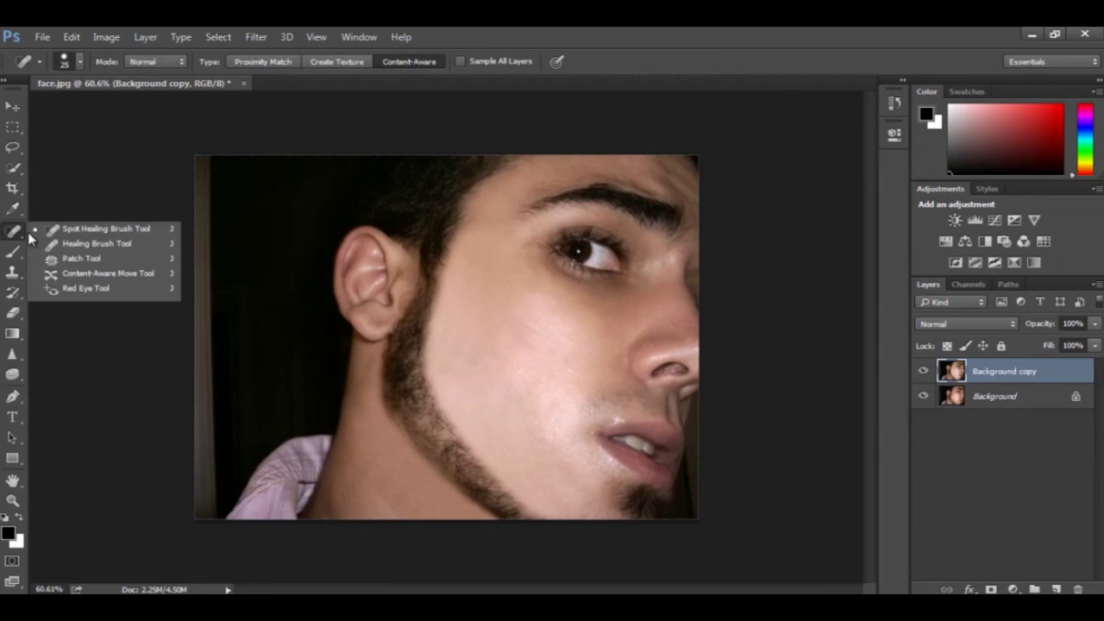
left_click(81, 235)
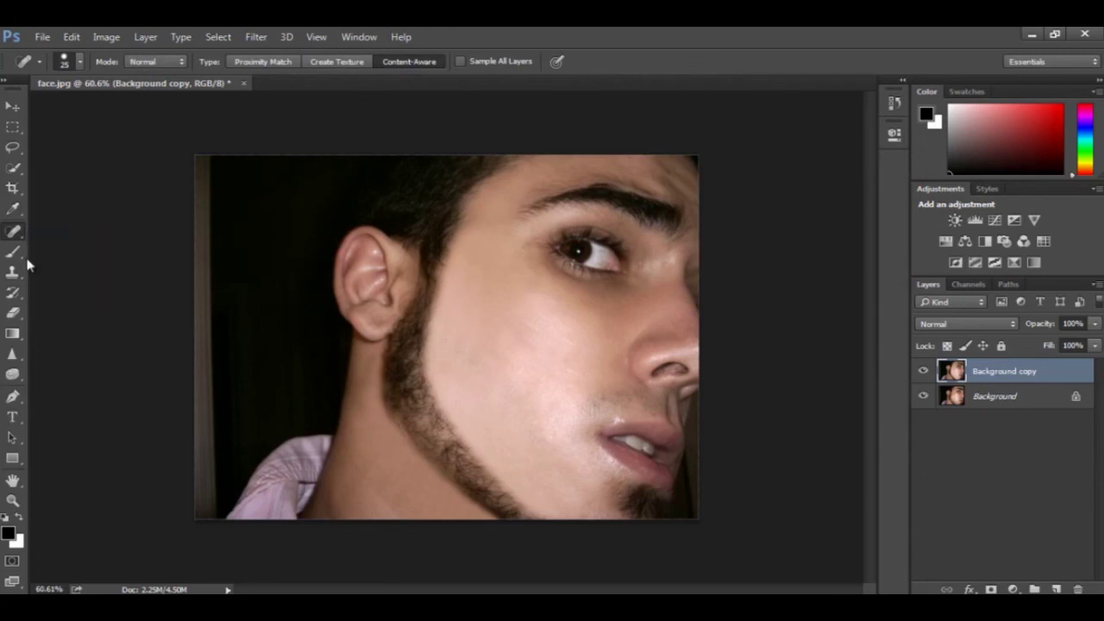
left_click(14, 274)
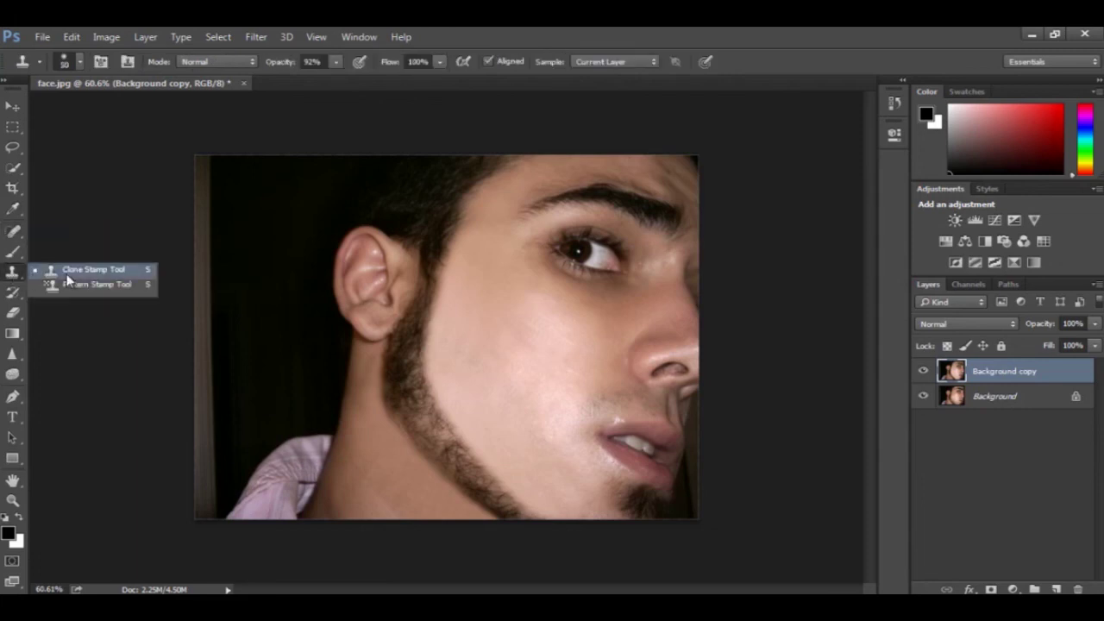
left_click(12, 274)
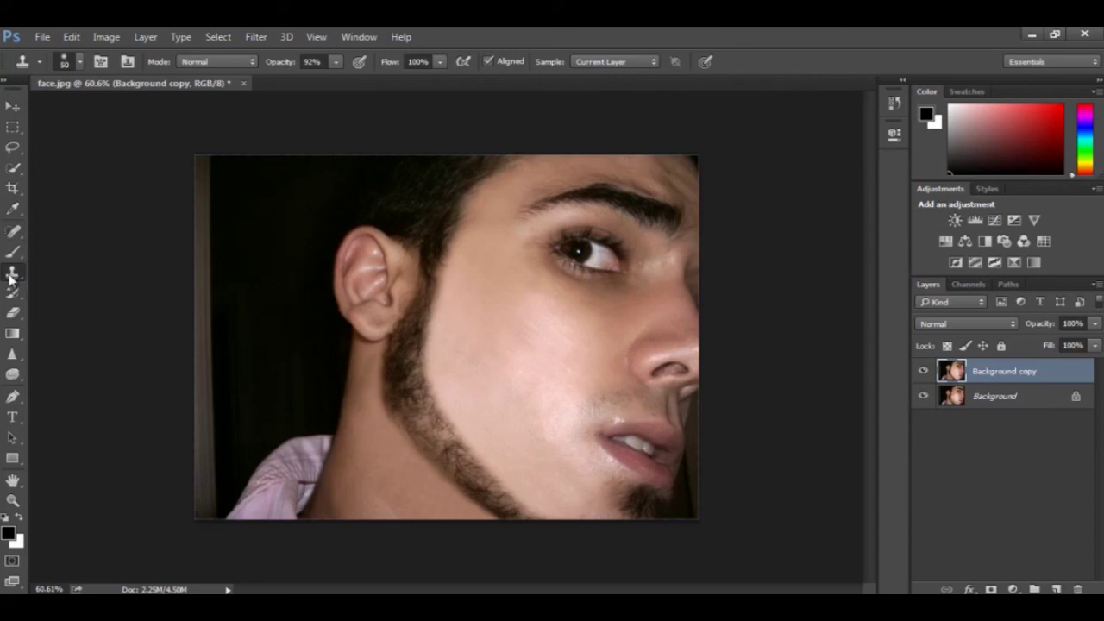